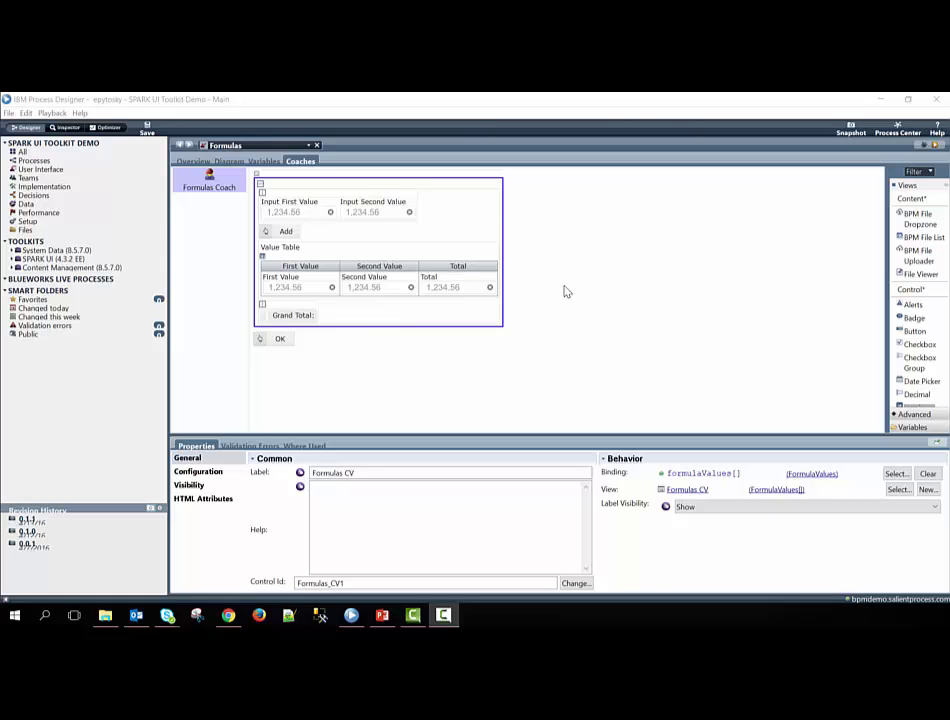
# Read the Formulas help article on the Salient Process SPARK UI controls support site
pyautogui.click(227, 615)
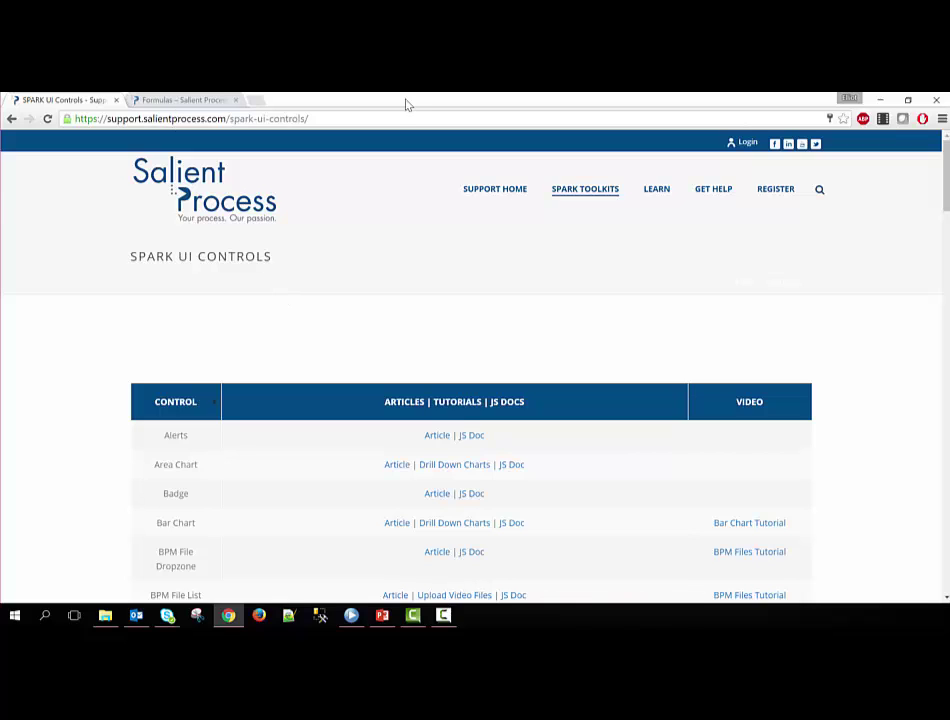
pyautogui.click(184, 98)
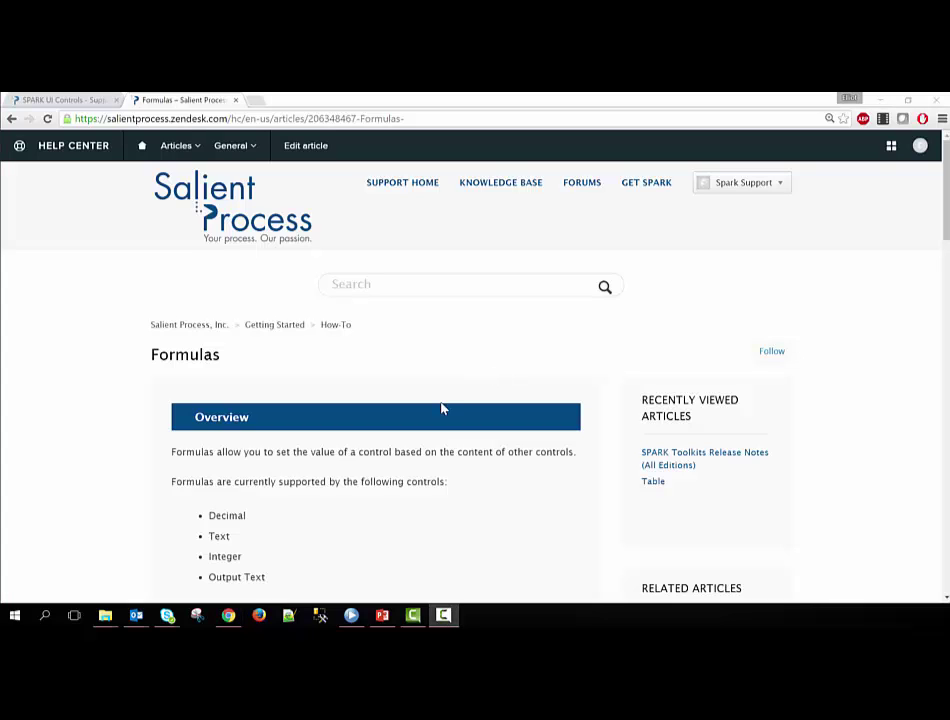
# Run the Formulas coach in the browser and enter 87 as first value and 24 as second
pyautogui.click(355, 612)
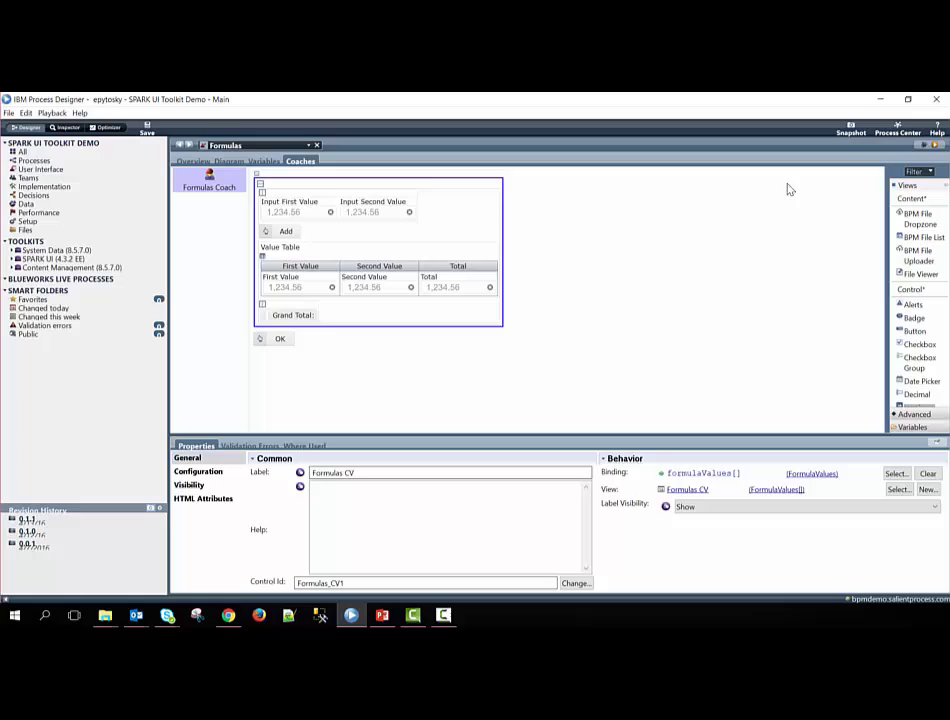
pyautogui.click(936, 147)
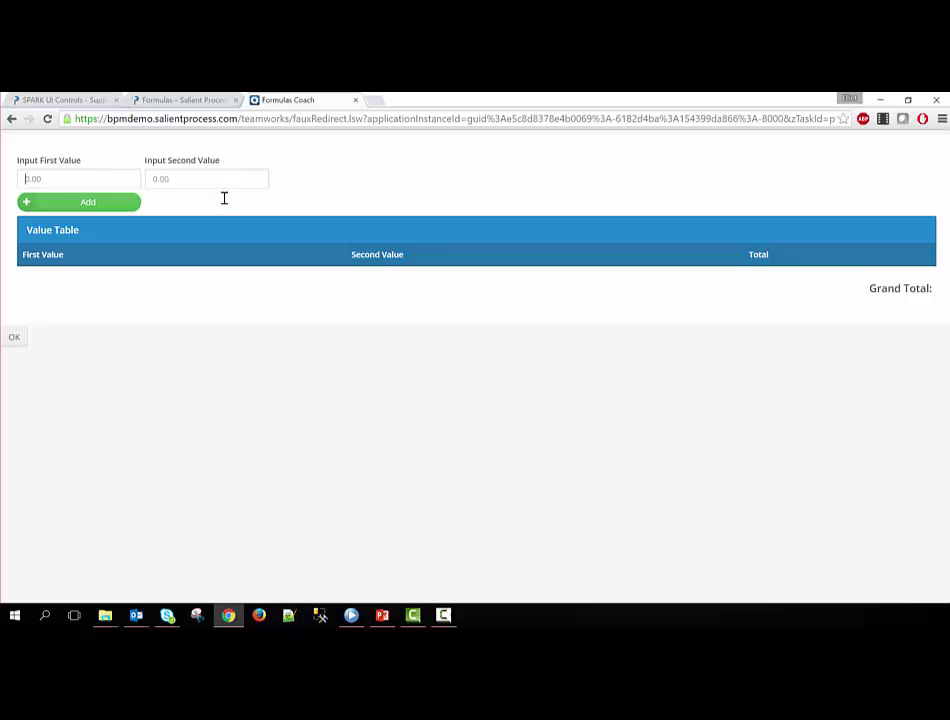
pyautogui.click(43, 173)
pyautogui.write('87')
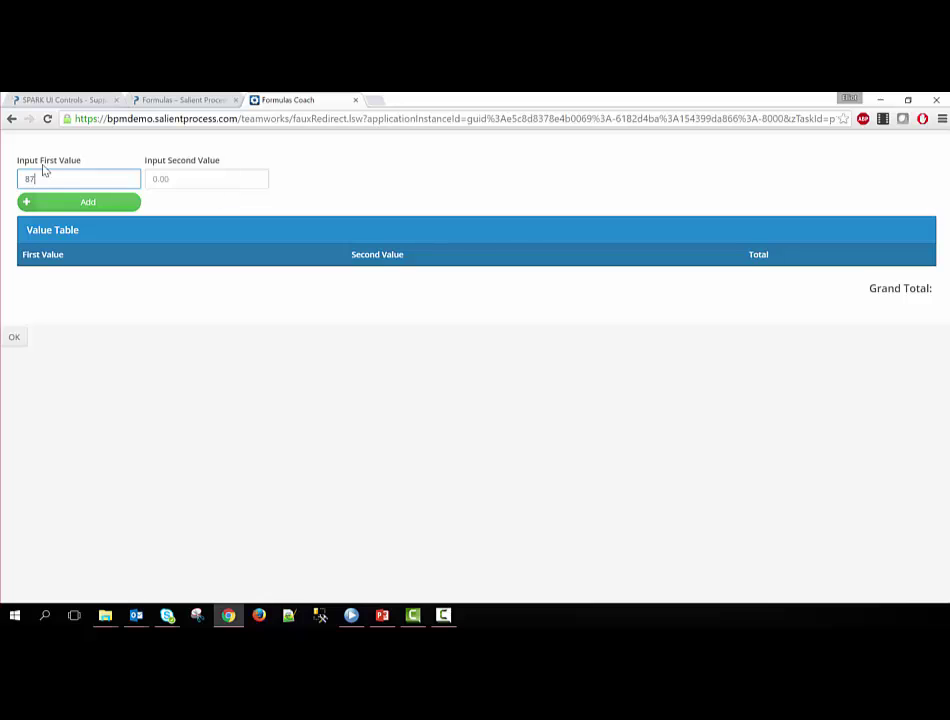
pyautogui.press('Tab')
pyautogui.write('24')
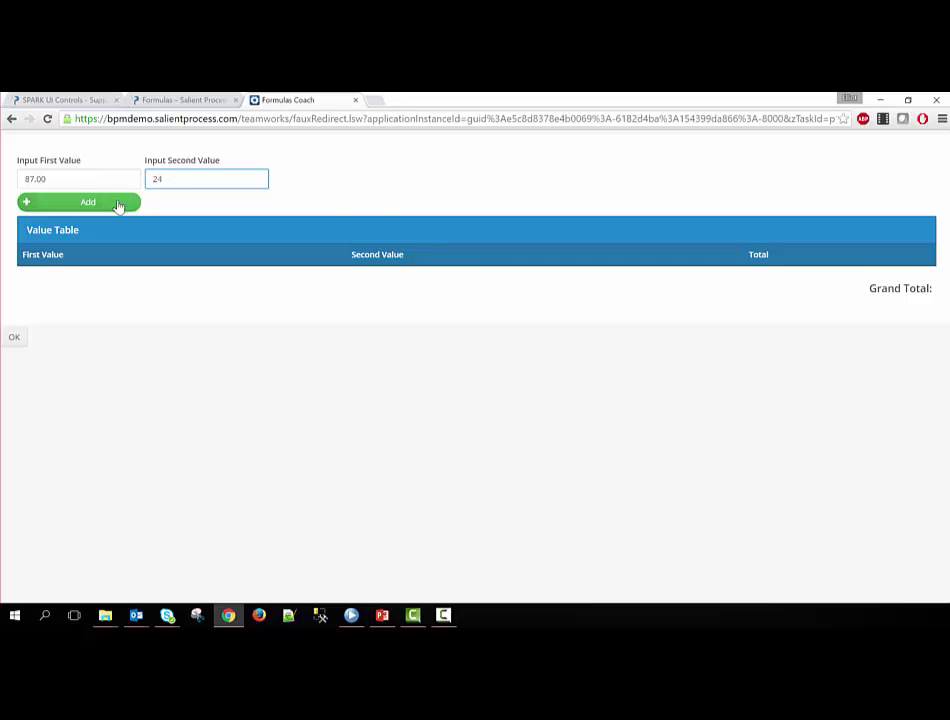
# Add the 87 + 24 row, then a 21 + 8 row, bringing the Grand Total to 140
pyautogui.click(118, 204)
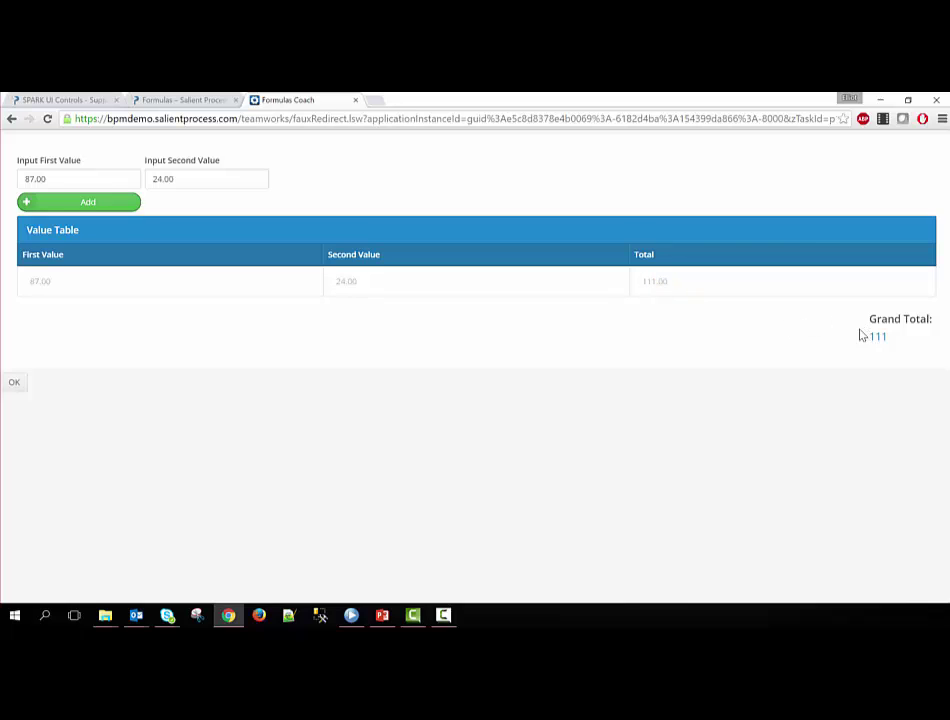
pyautogui.click(51, 182)
pyautogui.doubleClick(30, 179)
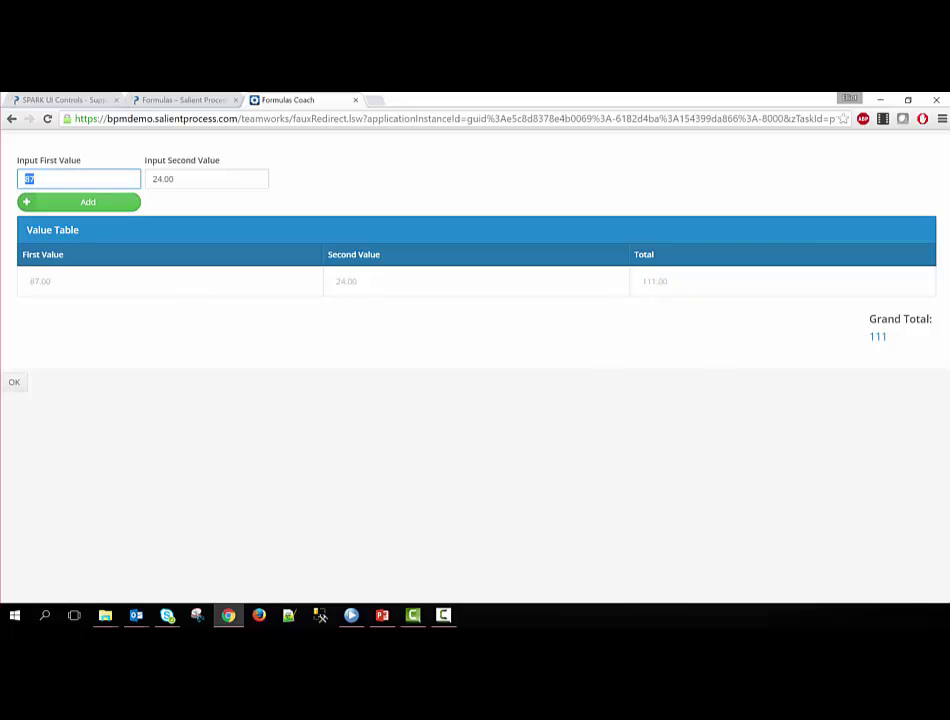
pyautogui.write('21')
pyautogui.click(157, 178)
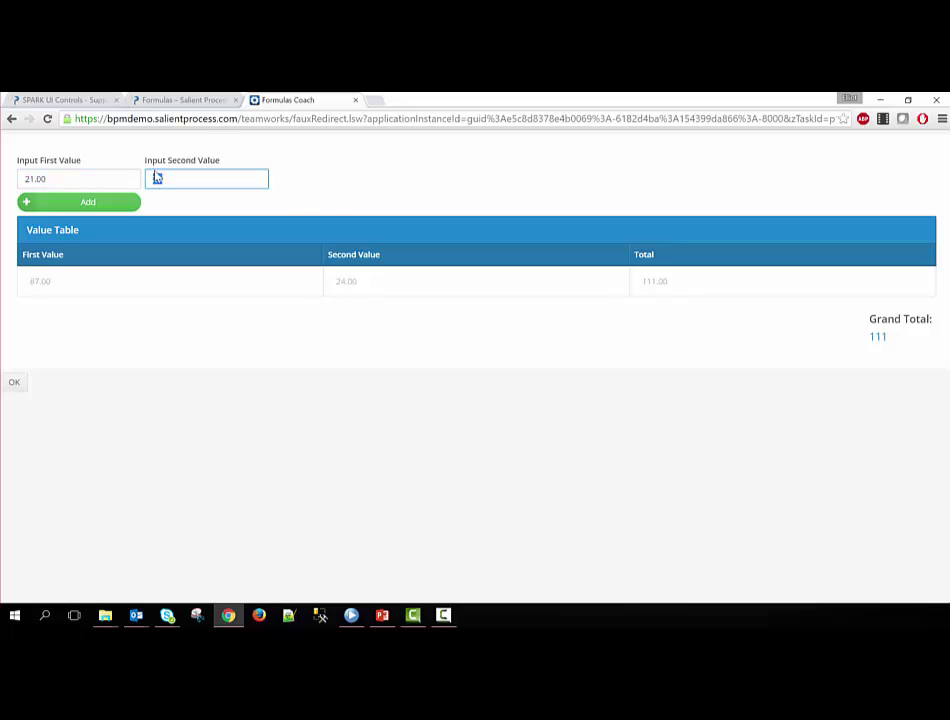
pyautogui.write('8')
pyautogui.click(92, 204)
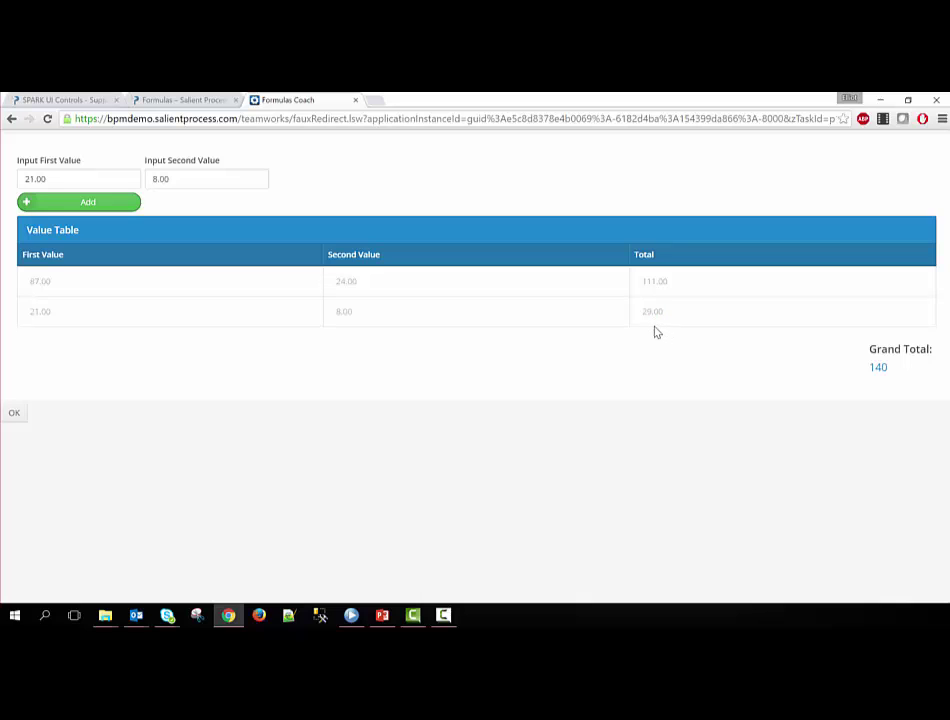
pyautogui.press('F10')
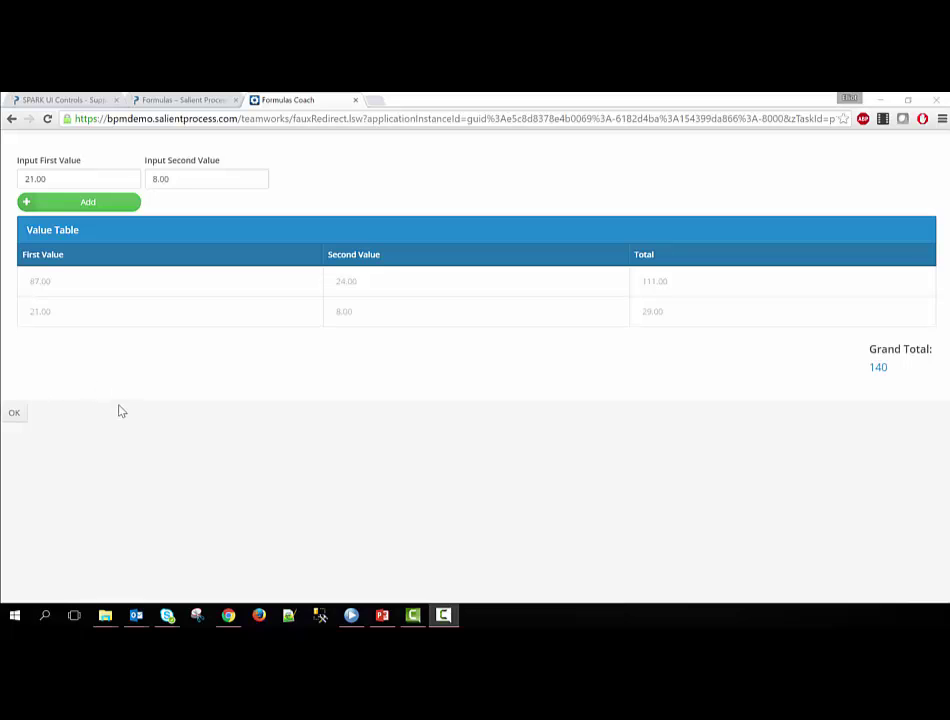
# Open the Formulas CV coach view layout showing inputs, Add button, value table and Grand Total
pyautogui.click(351, 615)
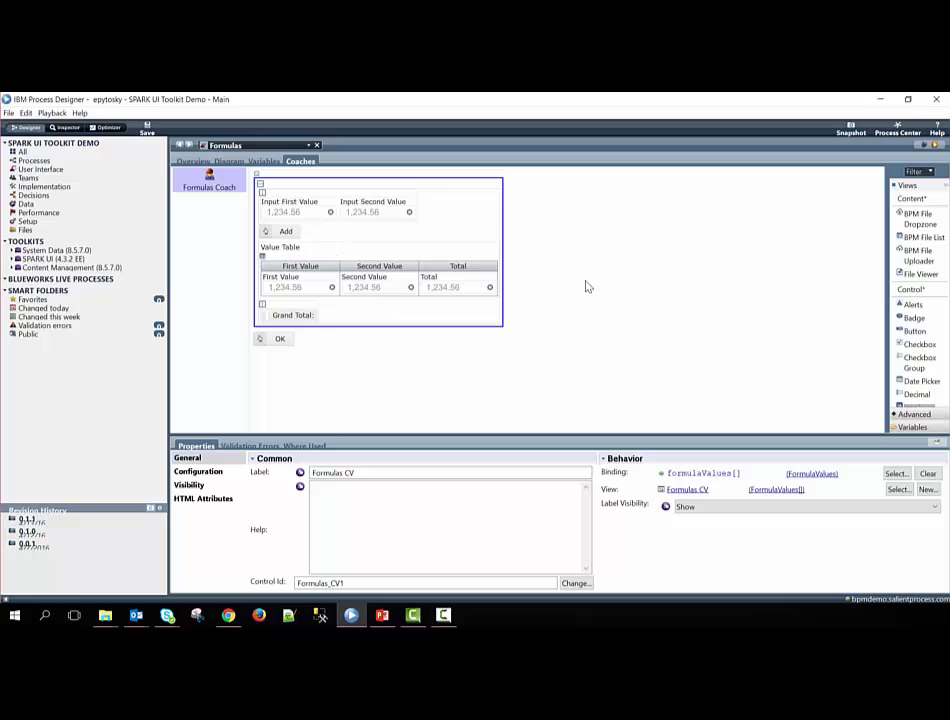
pyautogui.doubleClick(329, 258)
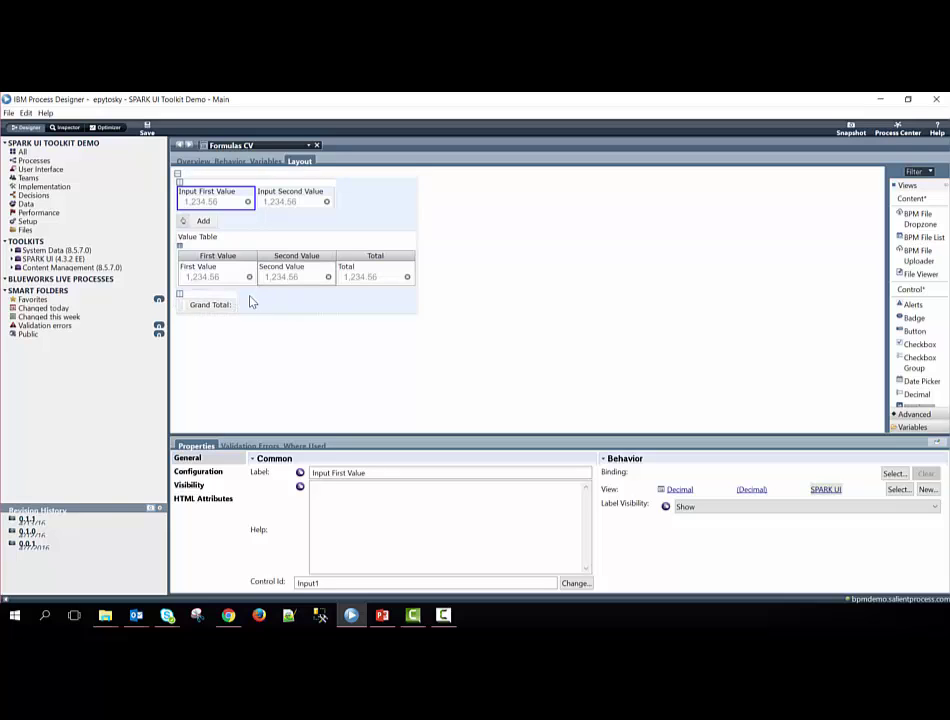
pyautogui.click(205, 402)
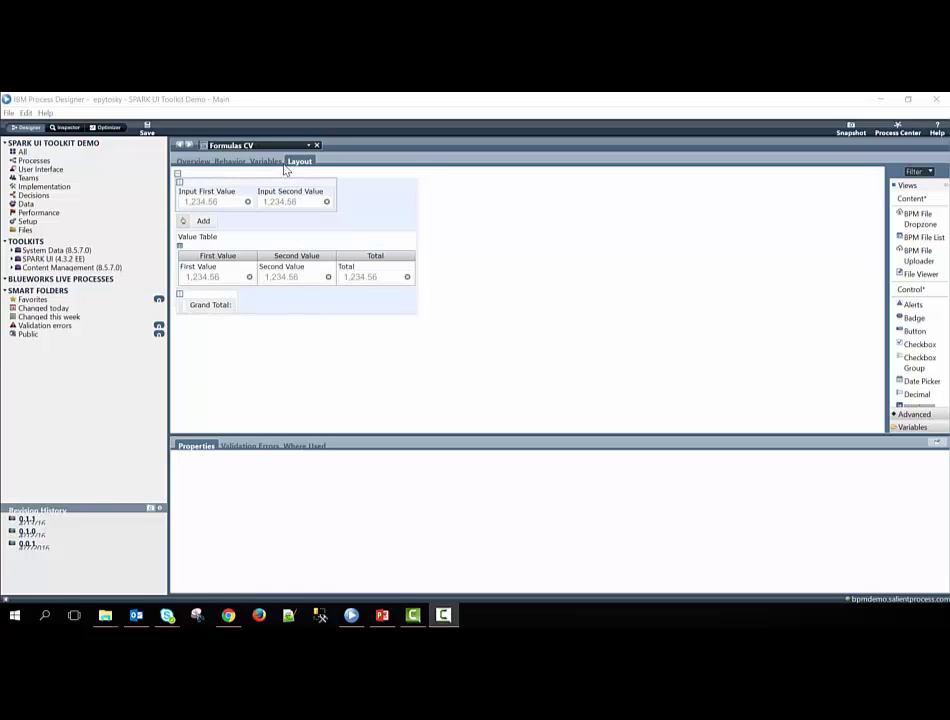
pyautogui.click(516, 184)
pyautogui.hotkey('ctrl', 'pageup')
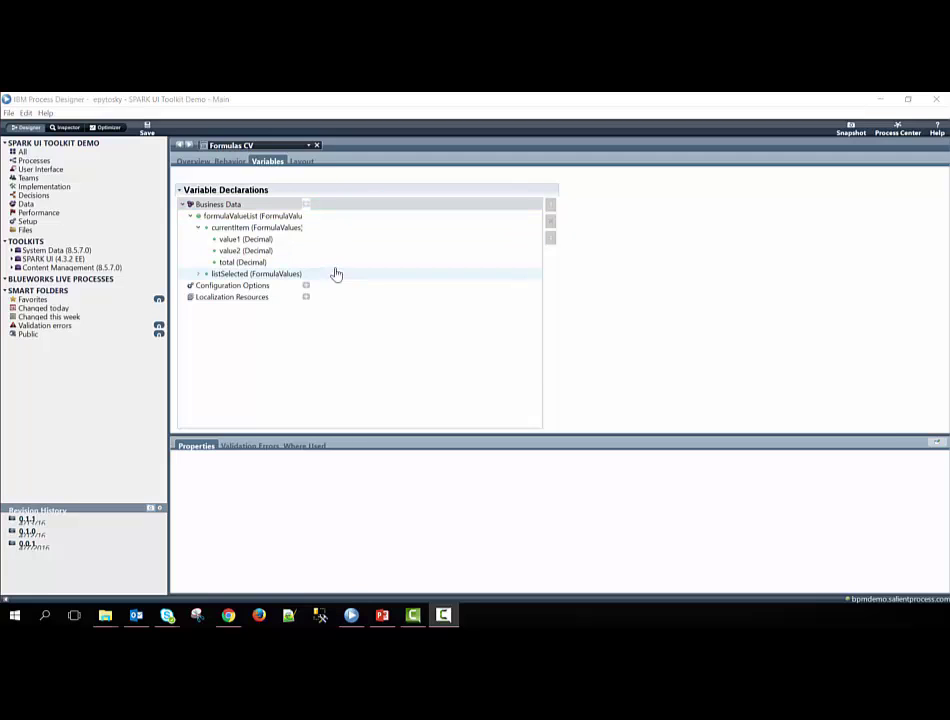
pyautogui.click(302, 161)
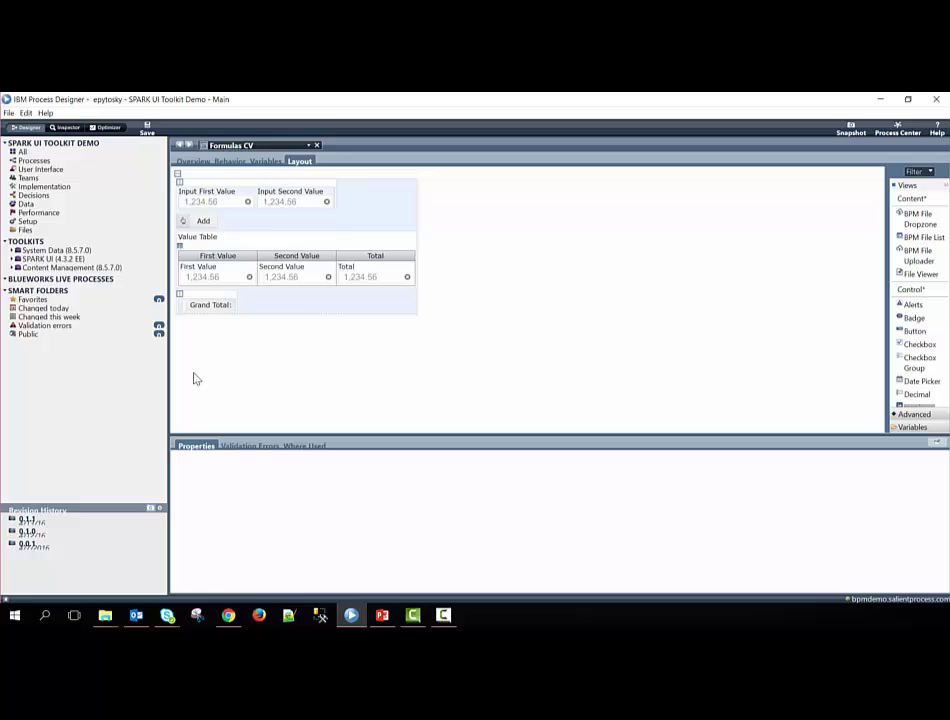
# Select the Input First Value decimal control to show its Formula, Appearance, Behavior and Events settings
pyautogui.click(192, 344)
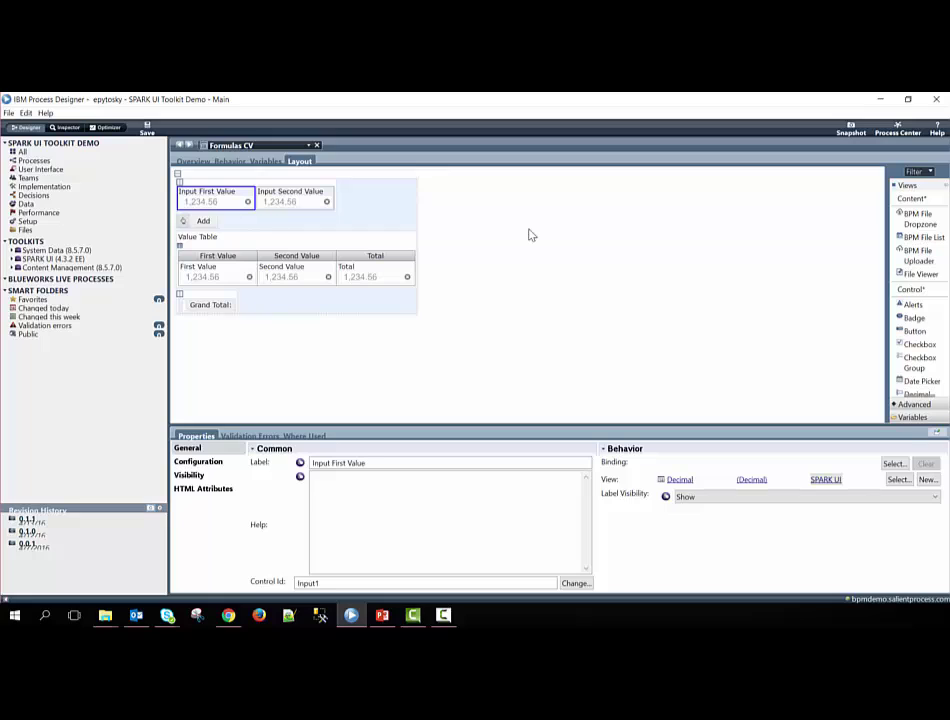
pyautogui.click(290, 196)
# Review the first input's Behavior settings: placeholder 0.00, comma and period separators, 2 decimal places
pyautogui.click(205, 463)
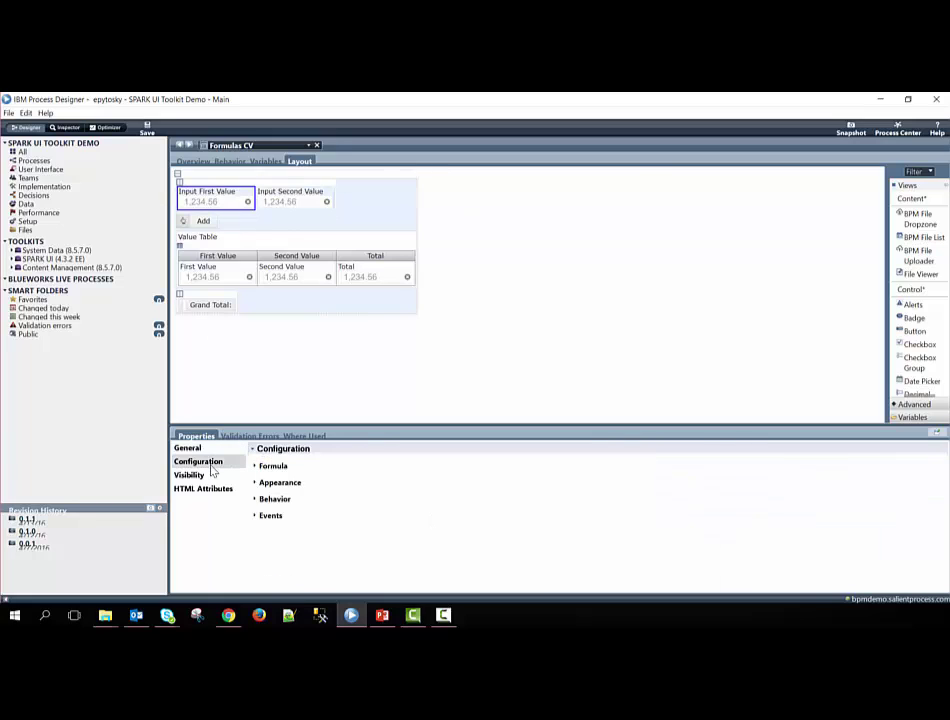
pyautogui.click(262, 514)
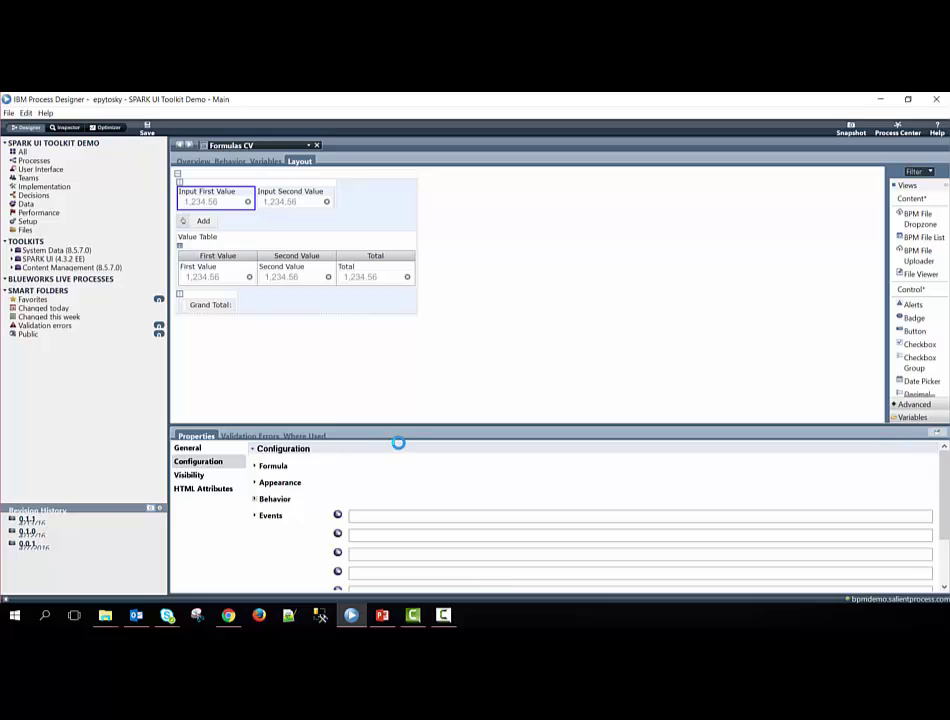
pyautogui.moveTo(424, 426); pyautogui.dragTo(580, 313)
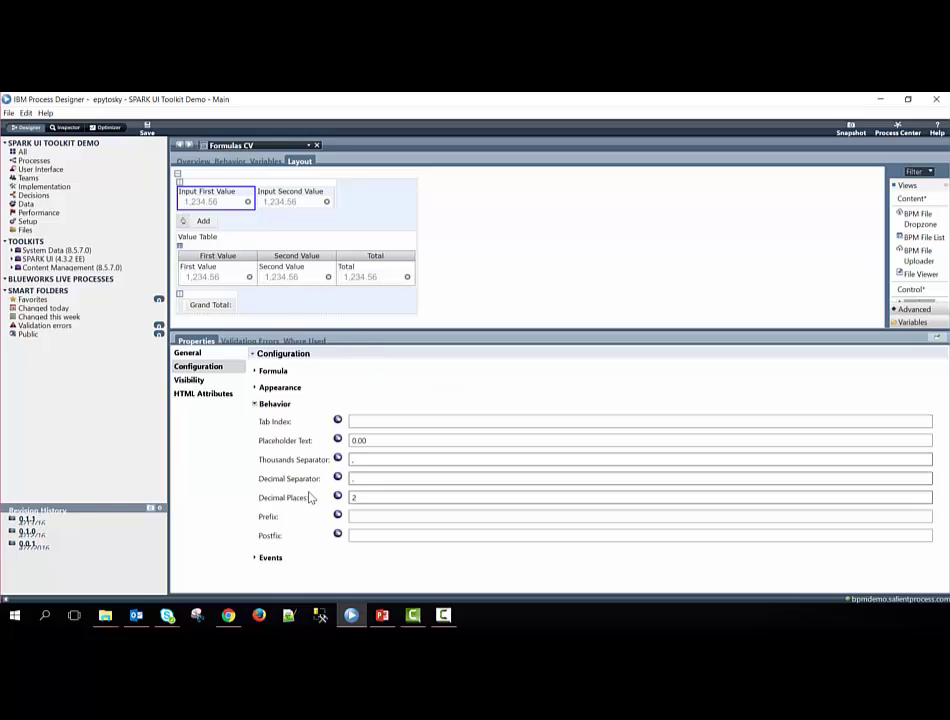
pyautogui.click(395, 439)
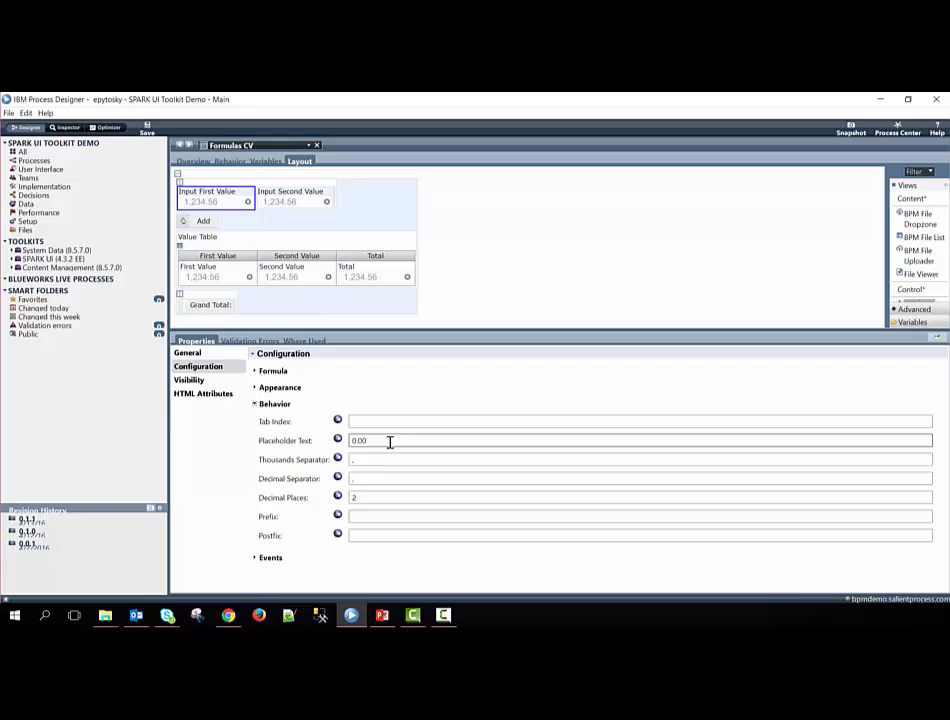
pyautogui.click(448, 462)
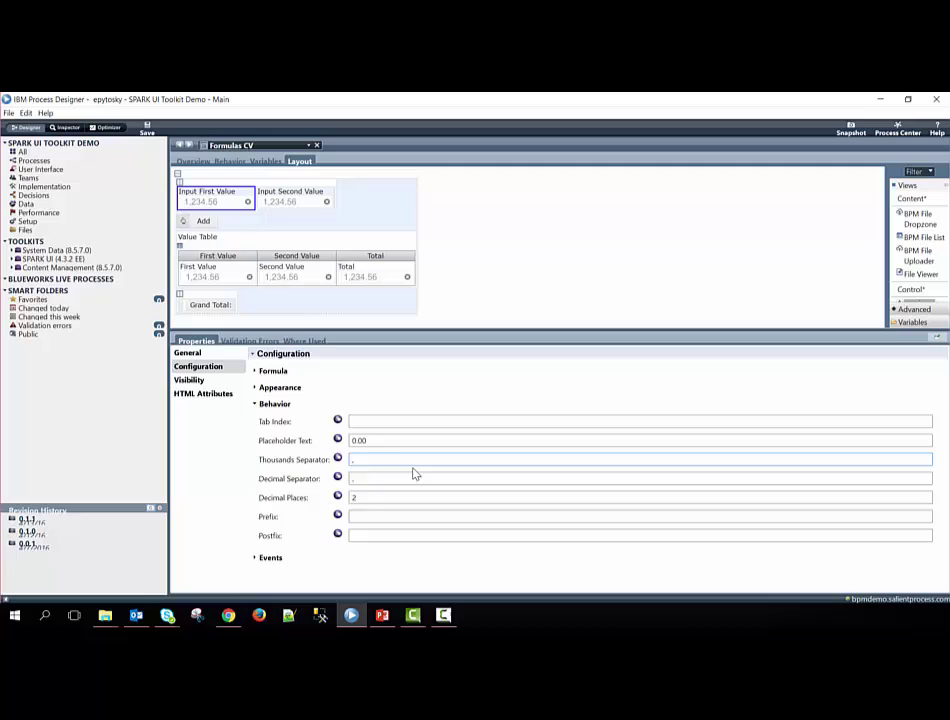
pyautogui.click(395, 497)
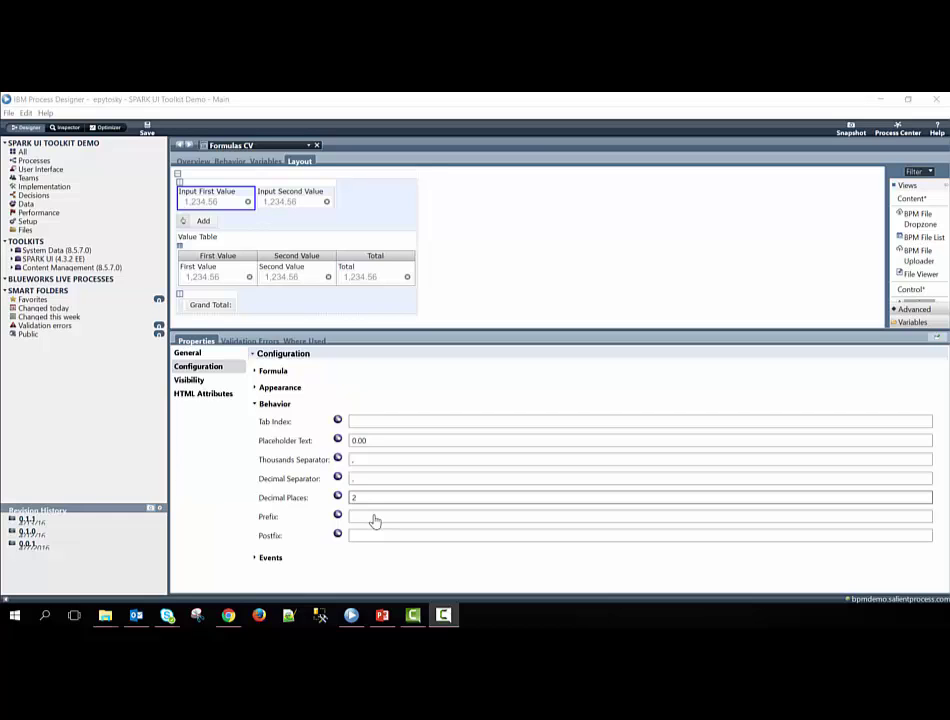
# Inspect the prefix and the table's First, Second and Total column settings, then select the Add button
pyautogui.click(375, 517)
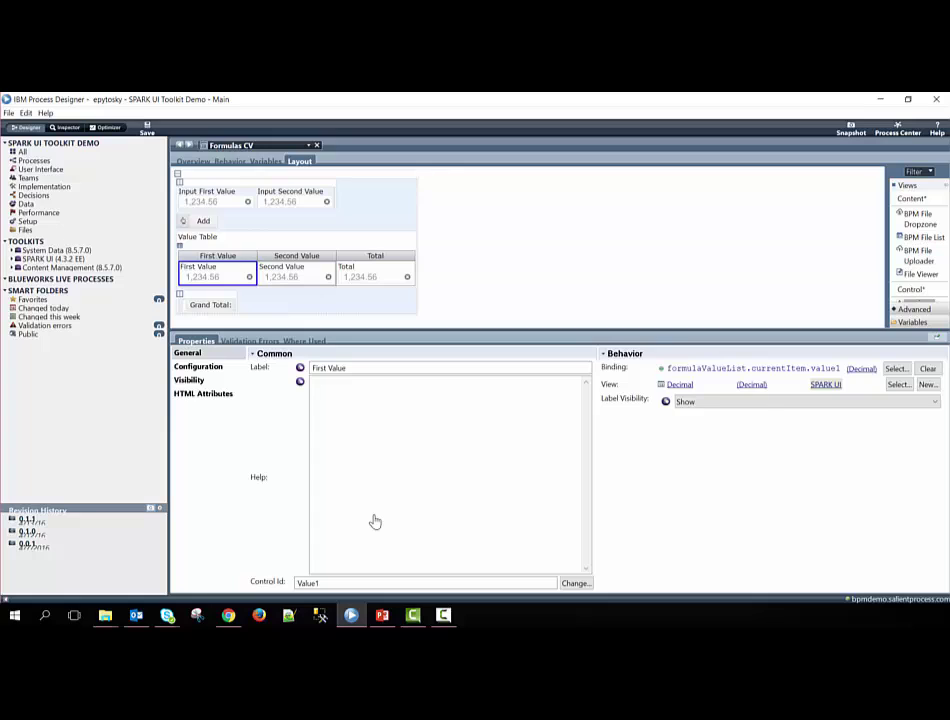
pyautogui.press('Tab')
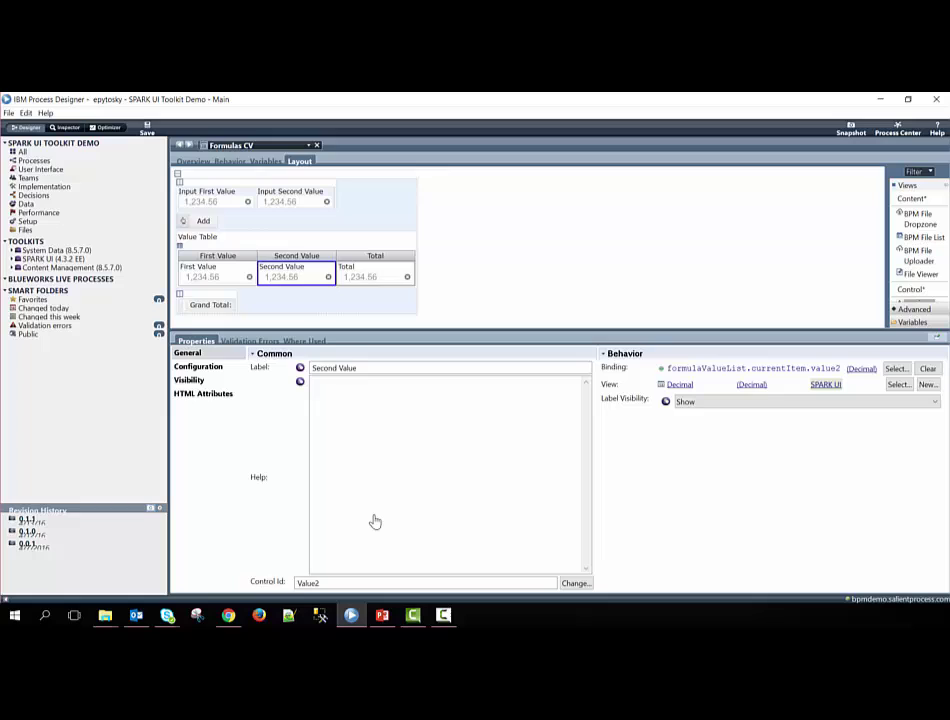
pyautogui.press('Tab')
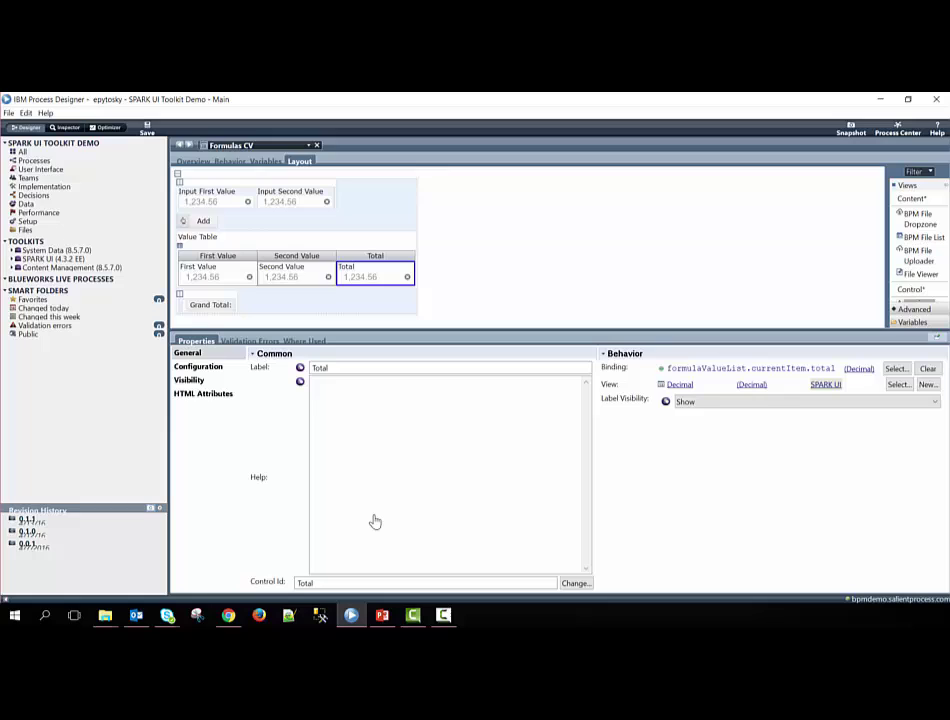
pyautogui.press('Left')
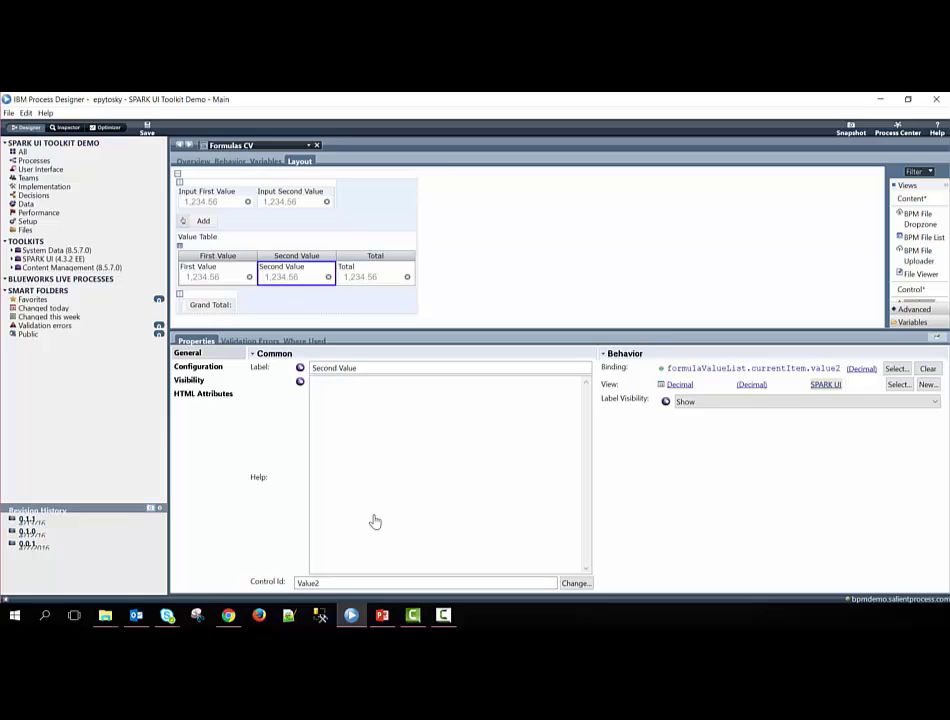
pyautogui.press('Left')
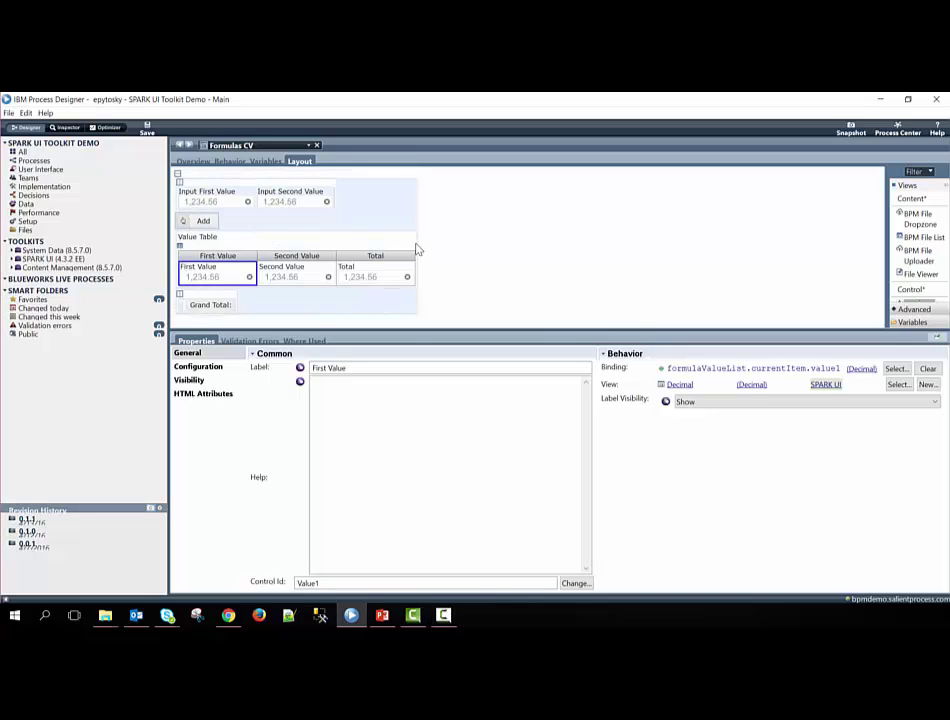
pyautogui.click(201, 222)
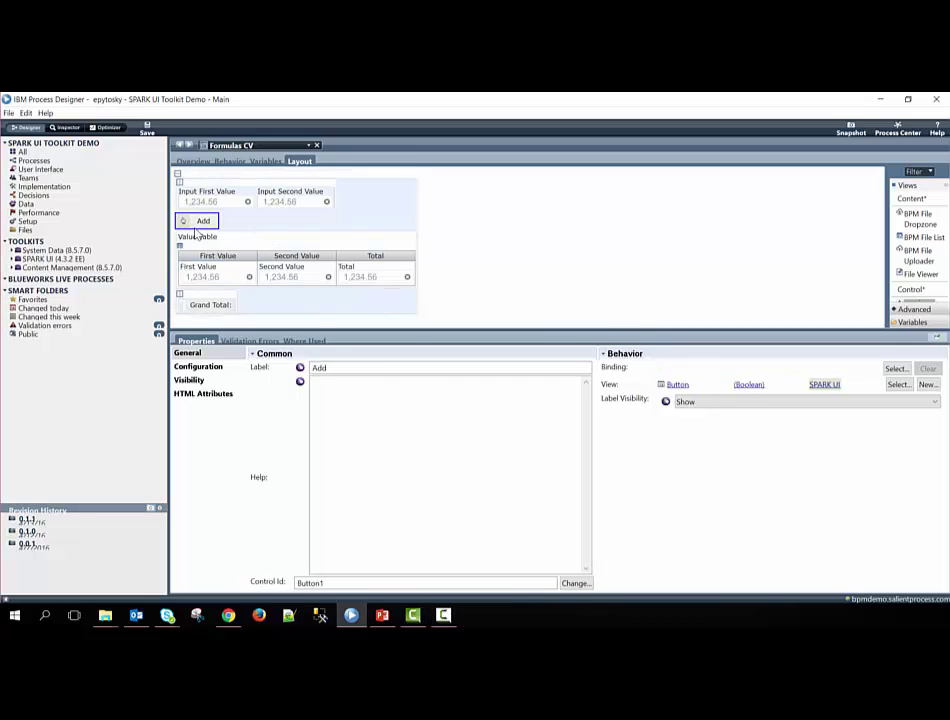
# Inspect the Add button's On Click script appending Input1 and Input2 values to FormulaValuesTable
pyautogui.click(198, 366)
pyautogui.click(258, 421)
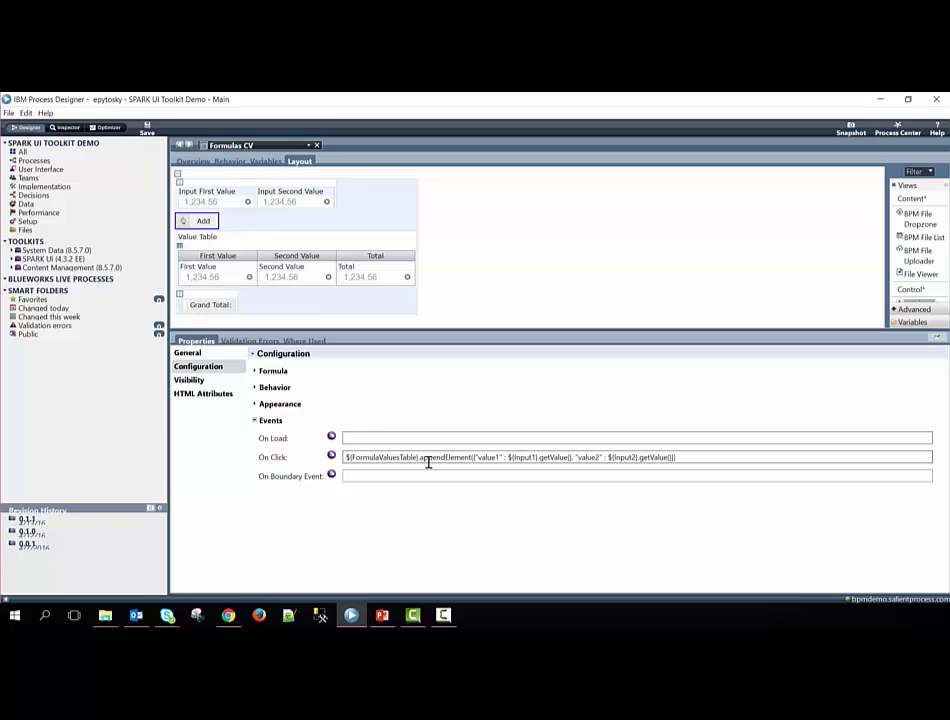
pyautogui.click(381, 457)
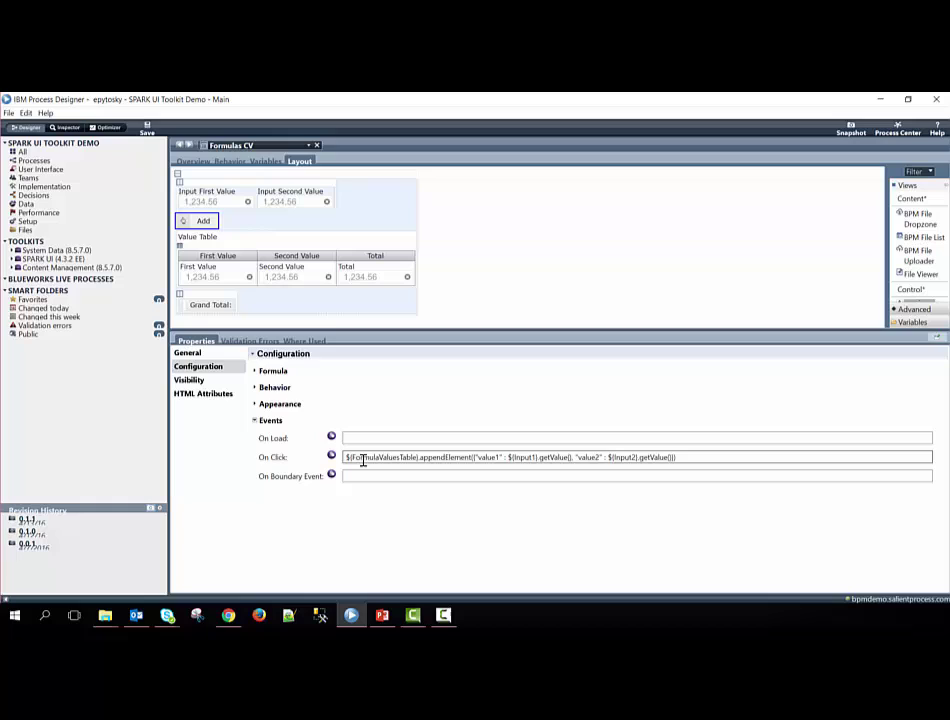
pyautogui.click(415, 476)
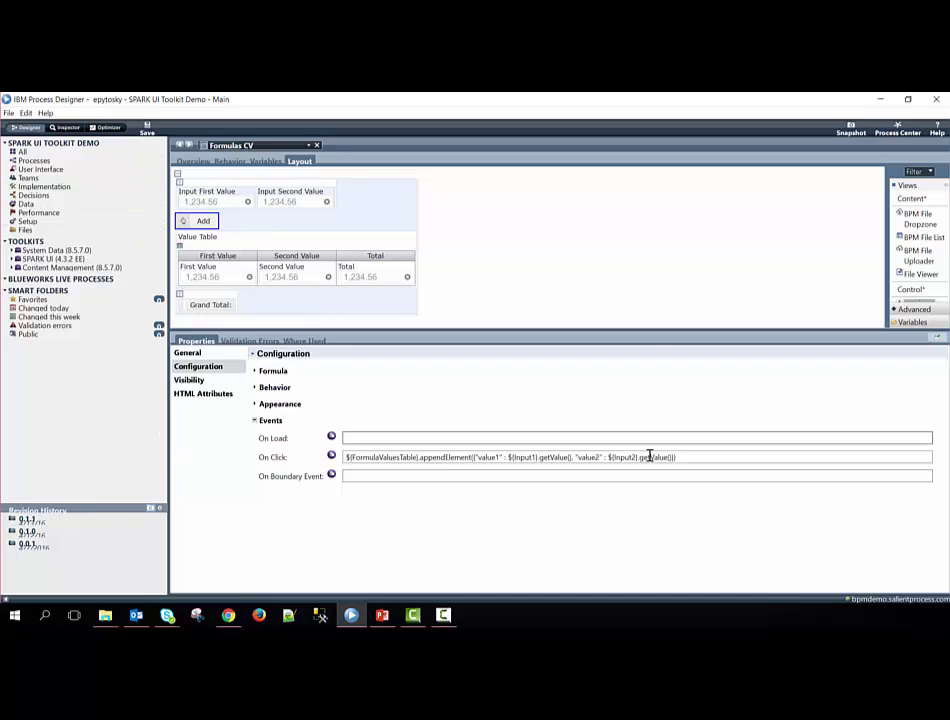
pyautogui.click(287, 203)
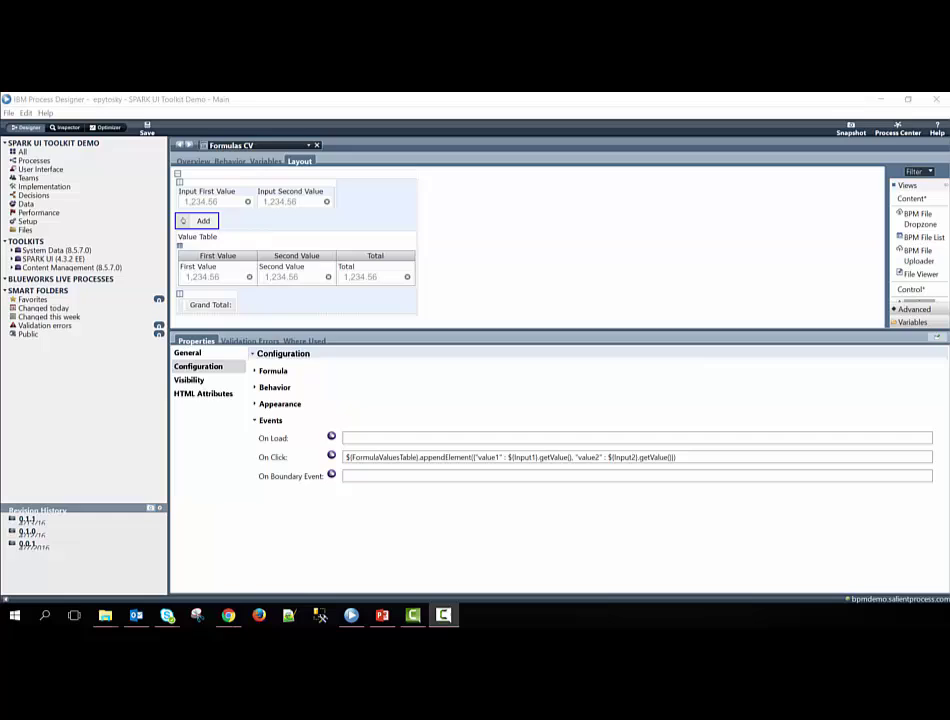
# Return to the SPARK UI Controls listing in Chrome and scroll down to the Table control
pyautogui.click(228, 615)
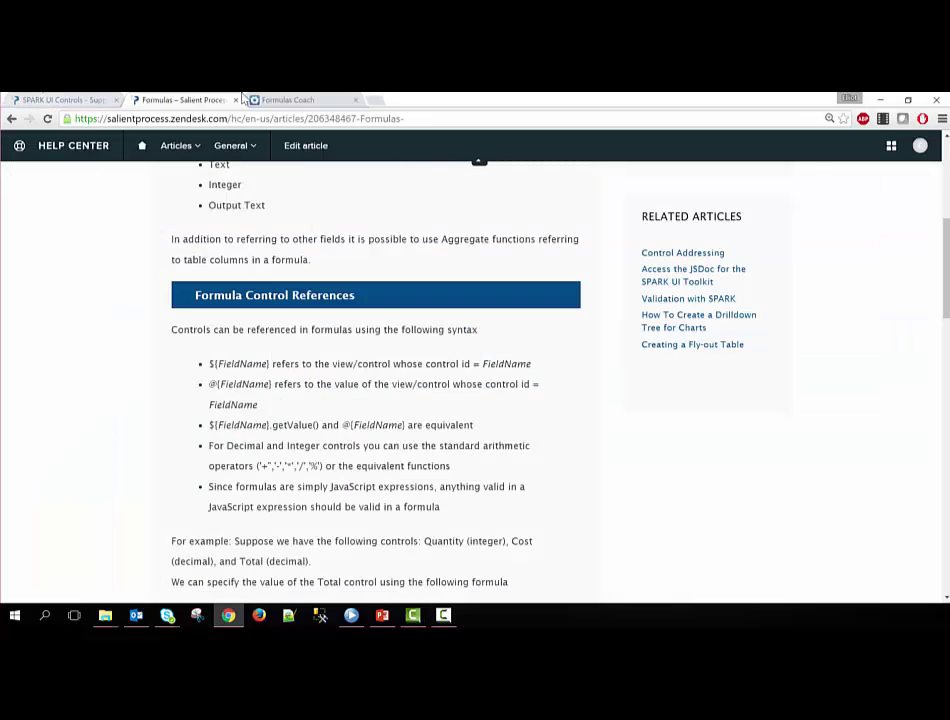
pyautogui.hotkey('ctrl', 'shift', 'Tab')
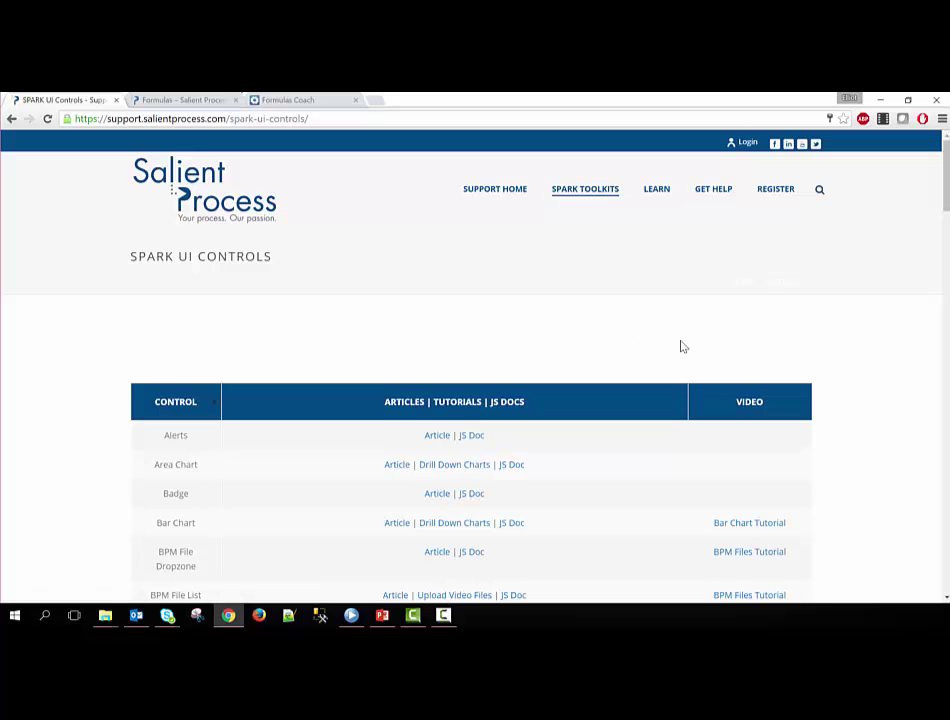
pyautogui.scroll(-3, 677, 342)
pyautogui.scroll(-5, 674, 342)
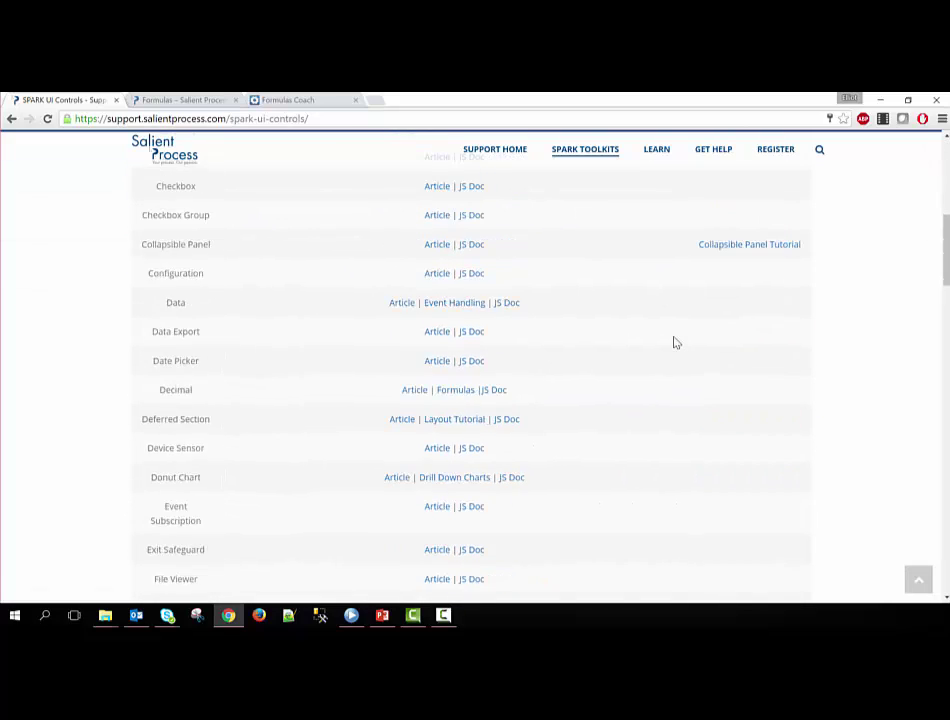
pyautogui.scroll(-15, 627, 344)
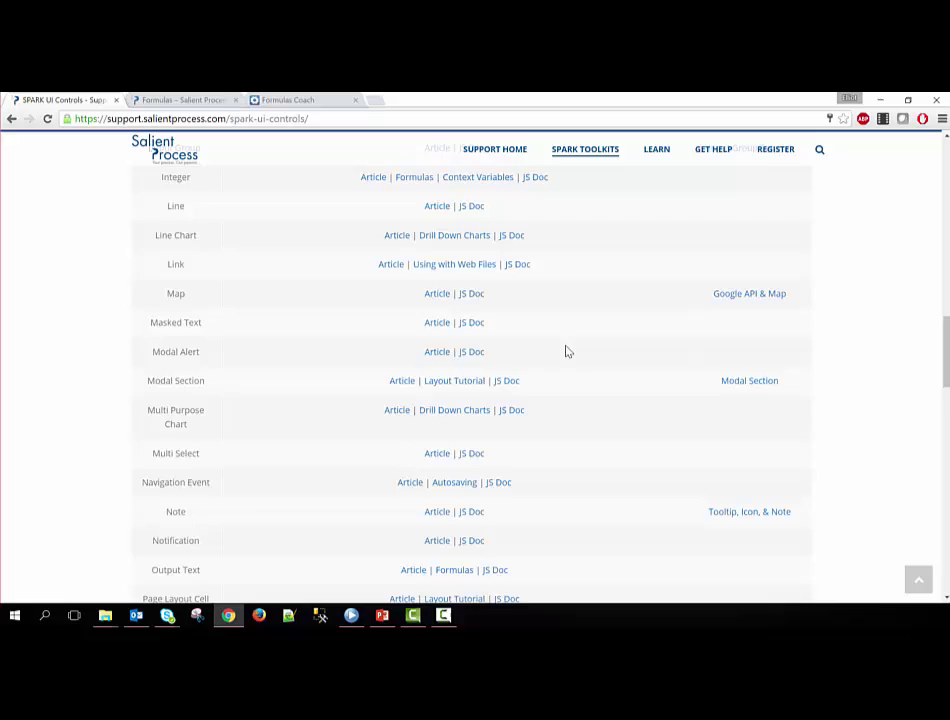
pyautogui.scroll(-8, 565, 351)
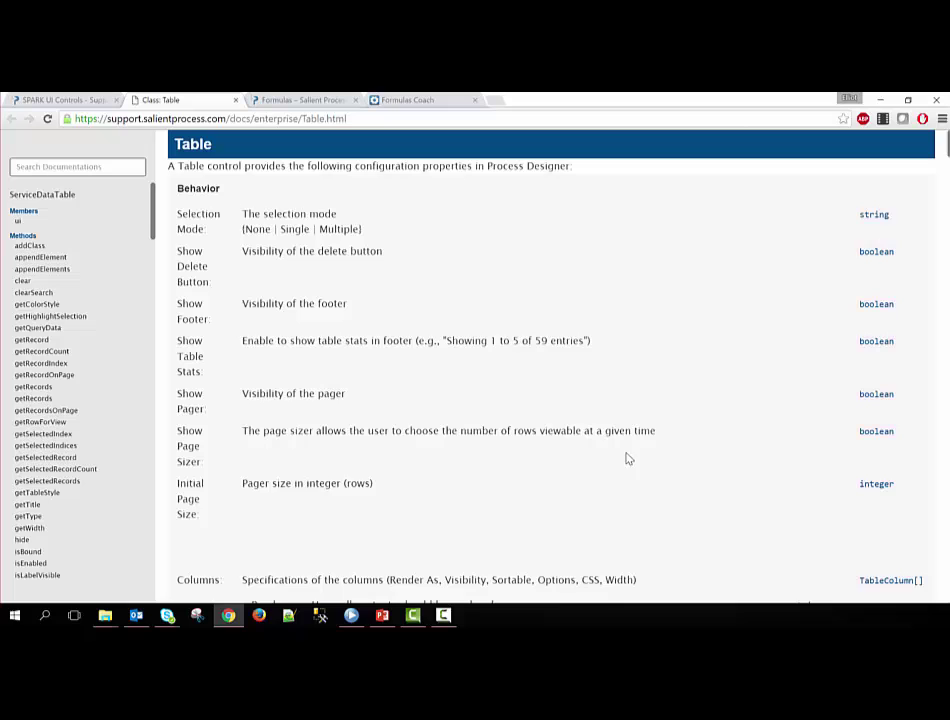
# Scroll the Table JS Doc down to appendElement, then return to IBM Process Designer
pyautogui.scroll(-2, 600, 496)
pyautogui.scroll(-6, 607, 503)
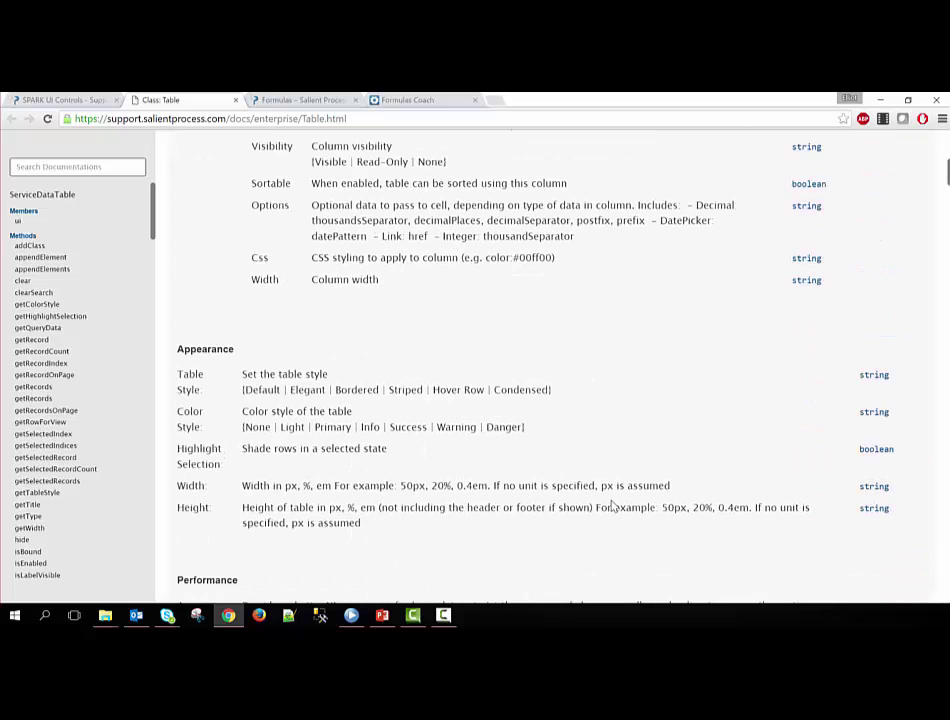
pyautogui.scroll(-9, 614, 506)
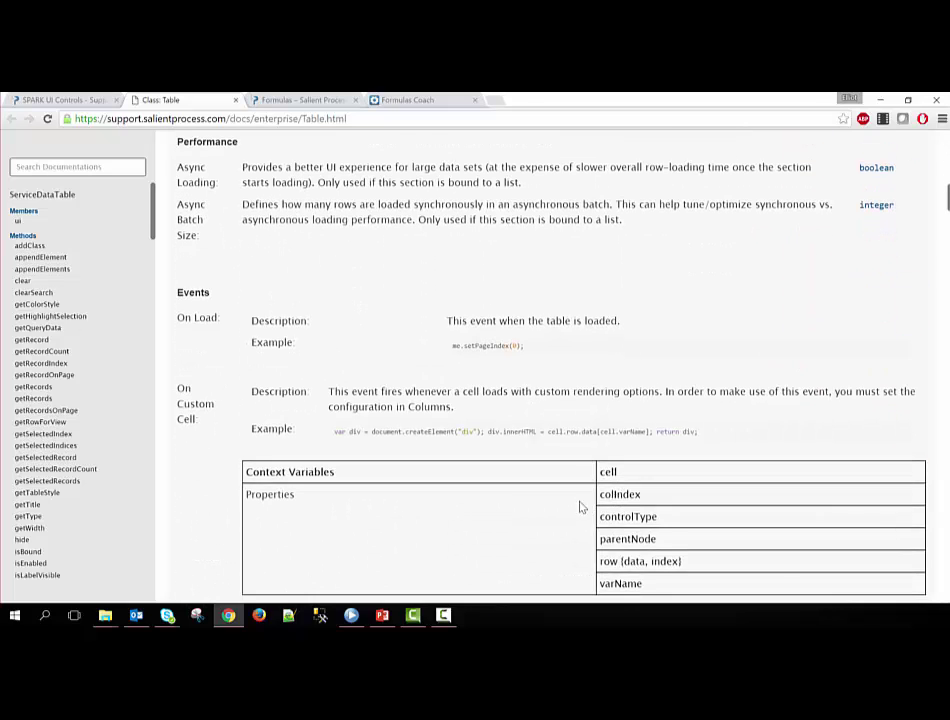
pyautogui.scroll(-5, 563, 503)
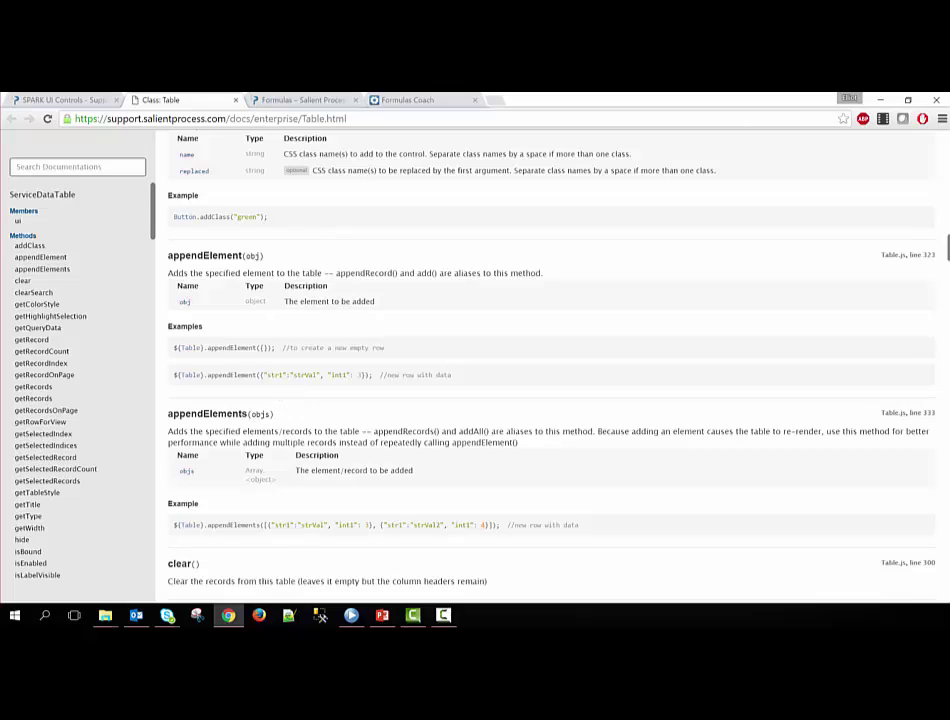
pyautogui.hotkey('alt', 'Tab')
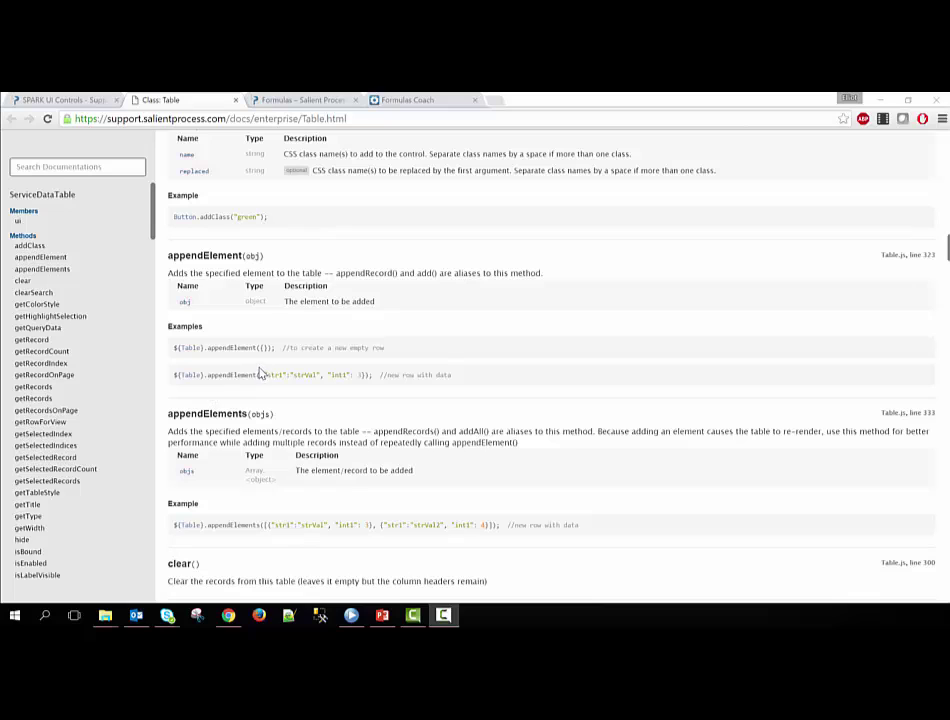
pyautogui.click(351, 615)
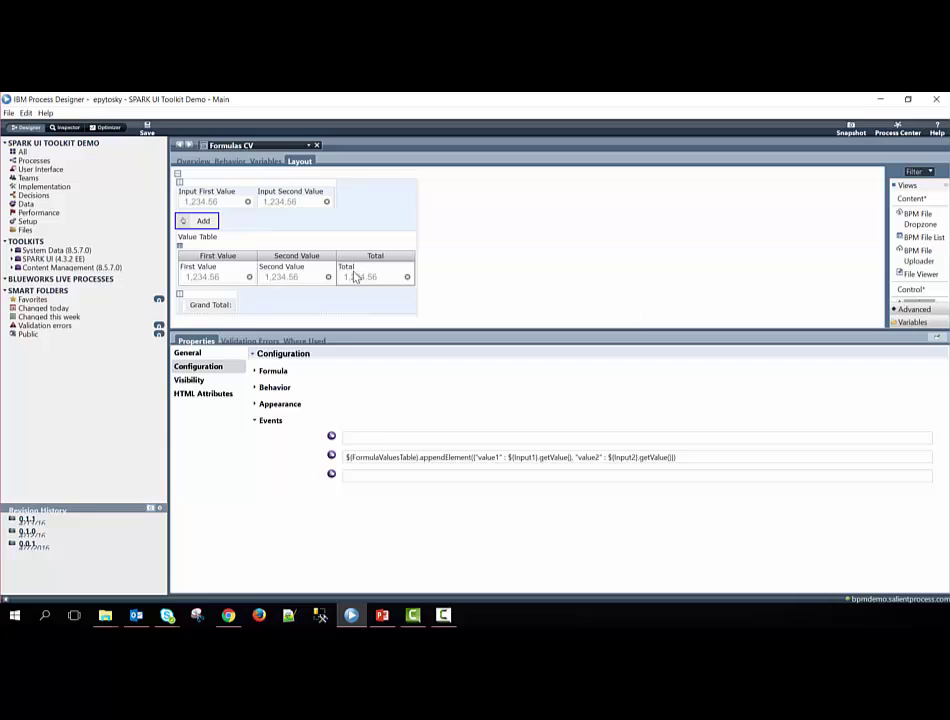
# Display the Total column's value formula, @{Value1=} + @{Value2=}, adding each row's two values
pyautogui.click(352, 278)
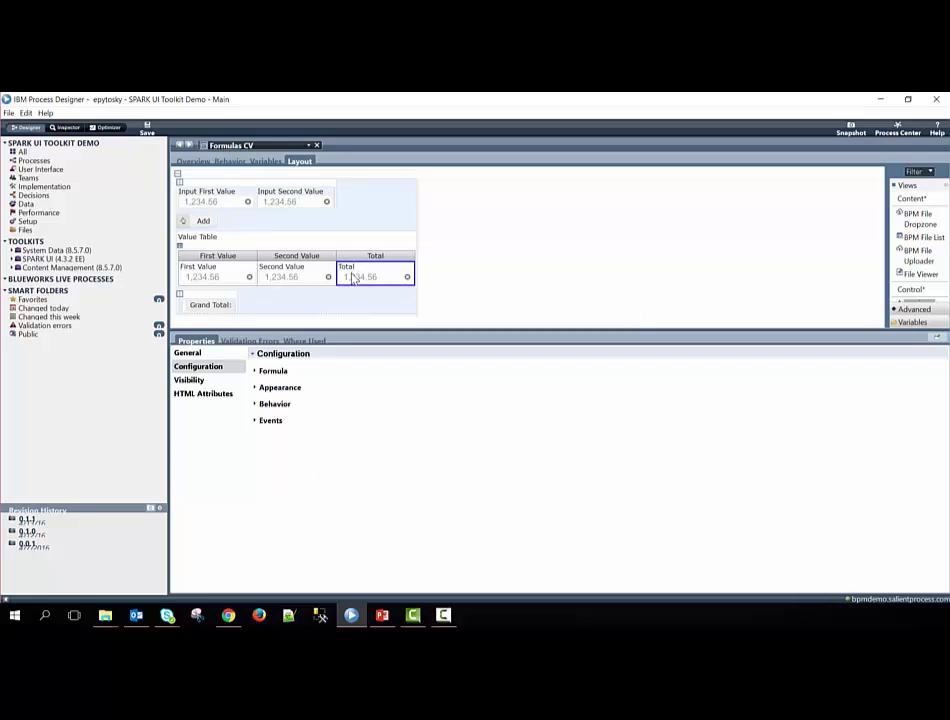
pyautogui.click(258, 371)
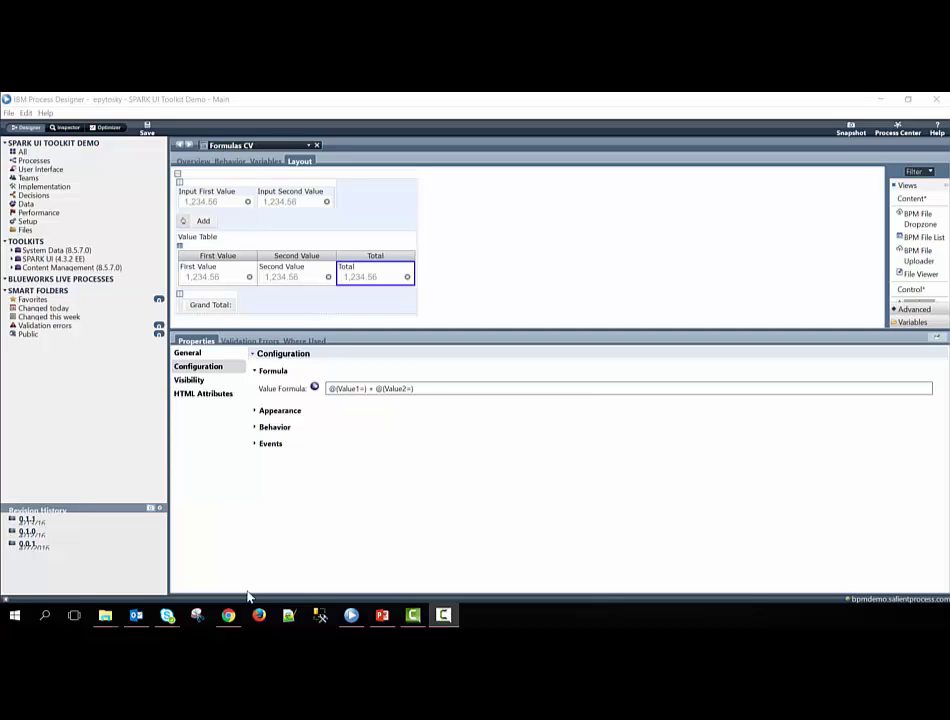
pyautogui.click(229, 616)
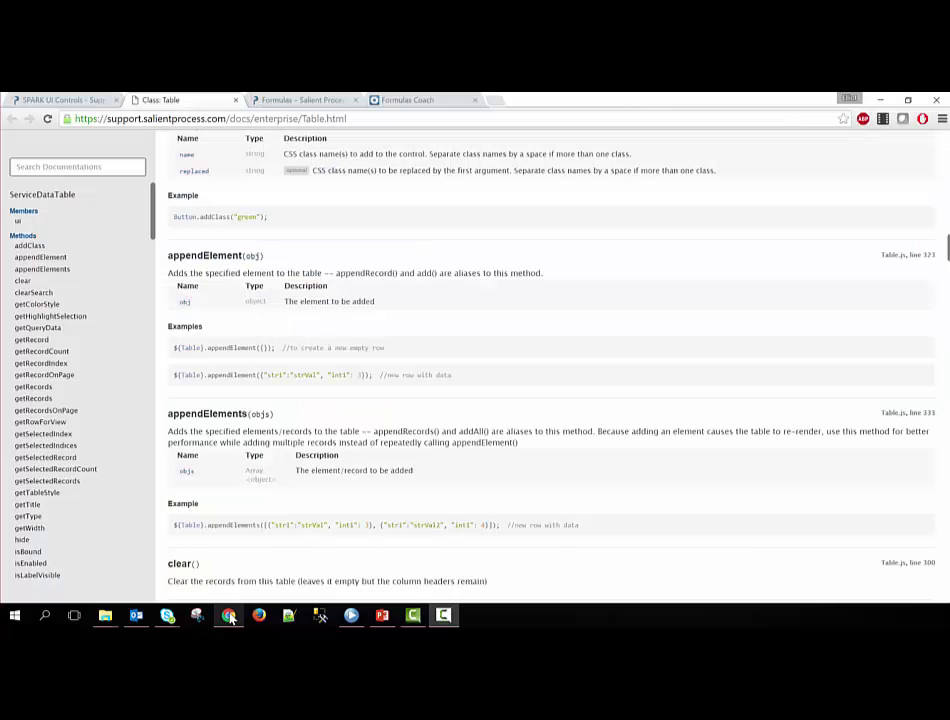
pyautogui.click(300, 100)
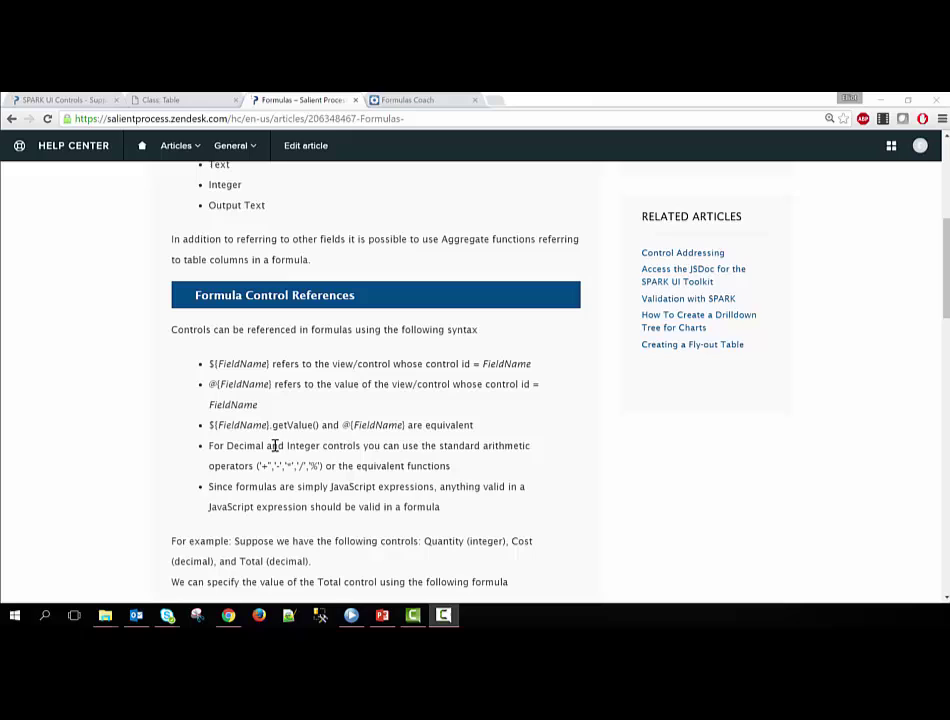
pyautogui.click(351, 616)
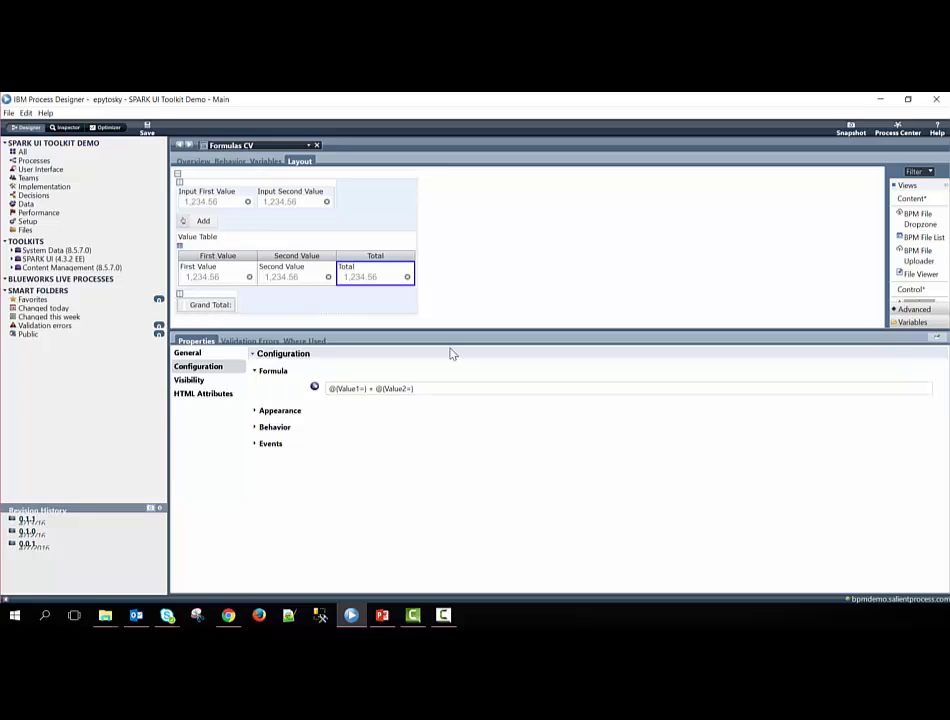
# Select Grand Total to view its SUM(${FormulaValuesTable/Total*}) text formula
pyautogui.click(221, 305)
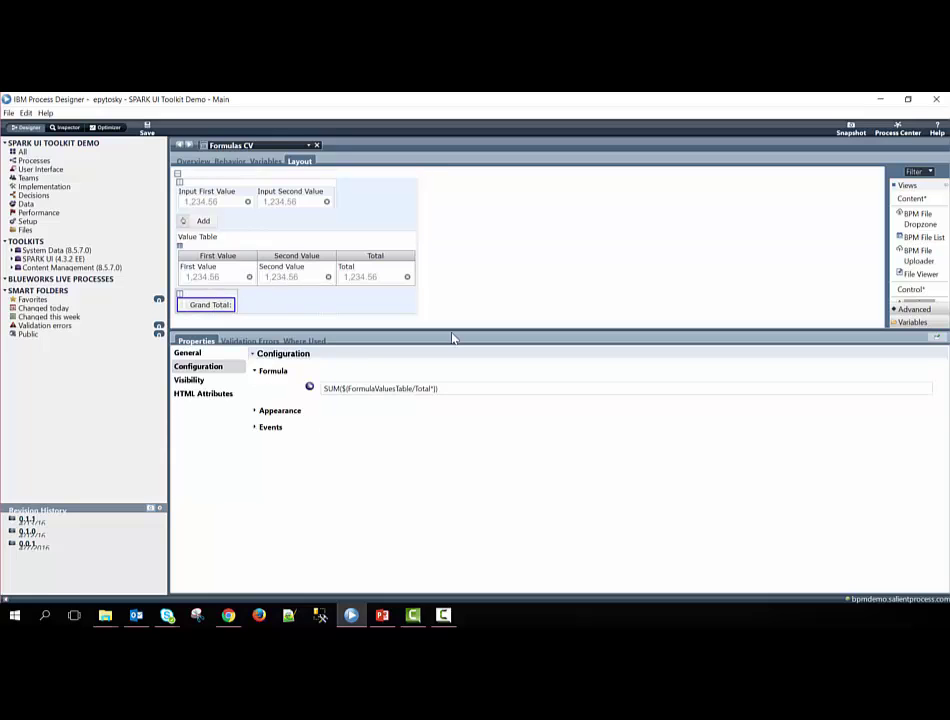
# Keep the Grand Total layout's horizontal alignment set to Right in its Appearance settings
pyautogui.click(222, 304)
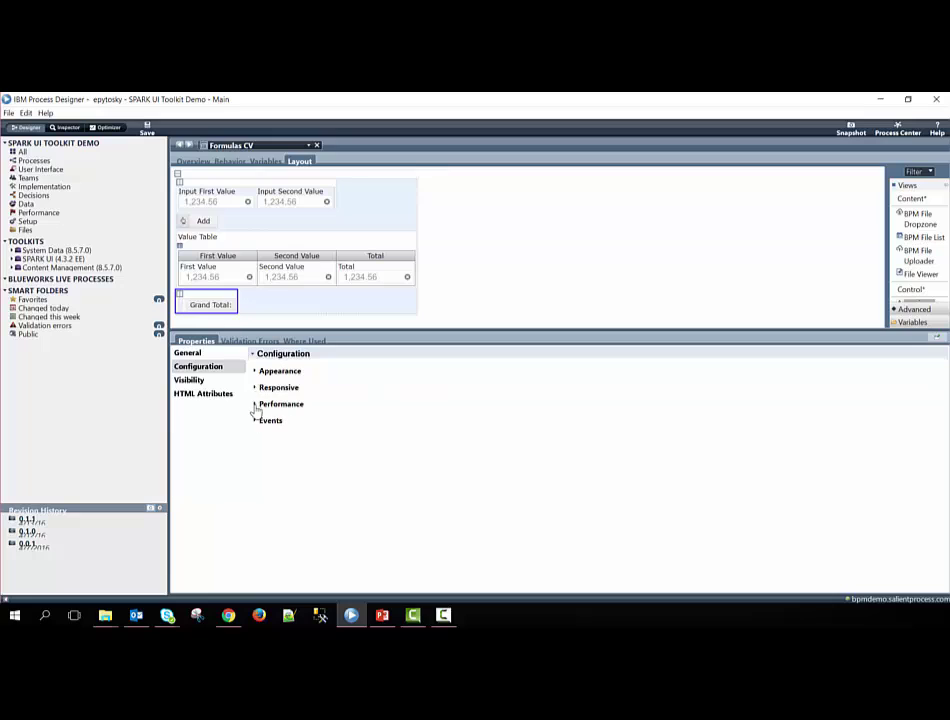
pyautogui.click(257, 372)
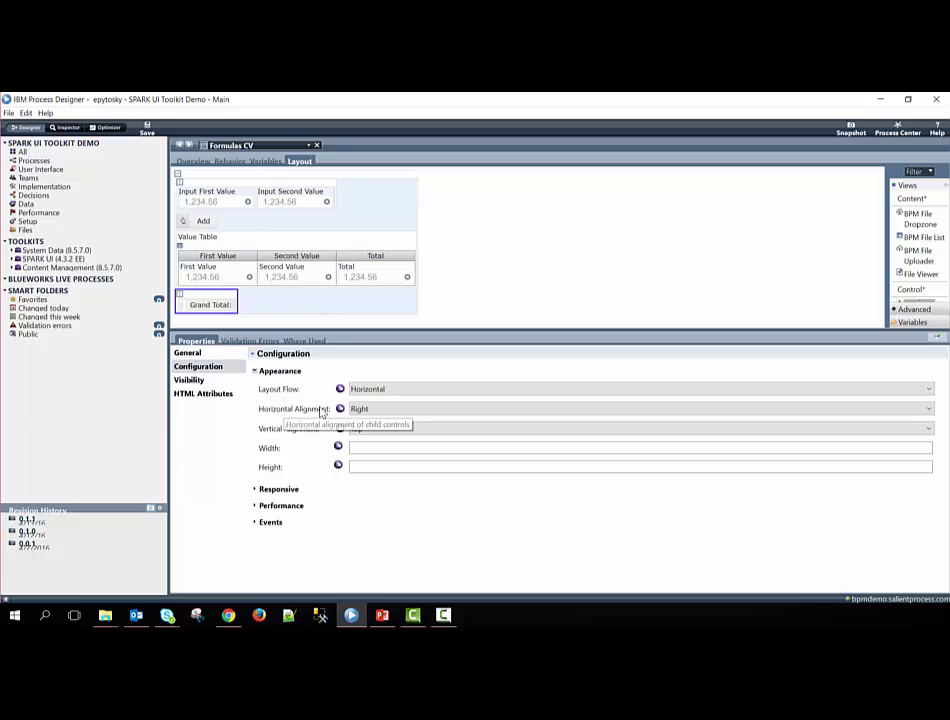
pyautogui.click(358, 410)
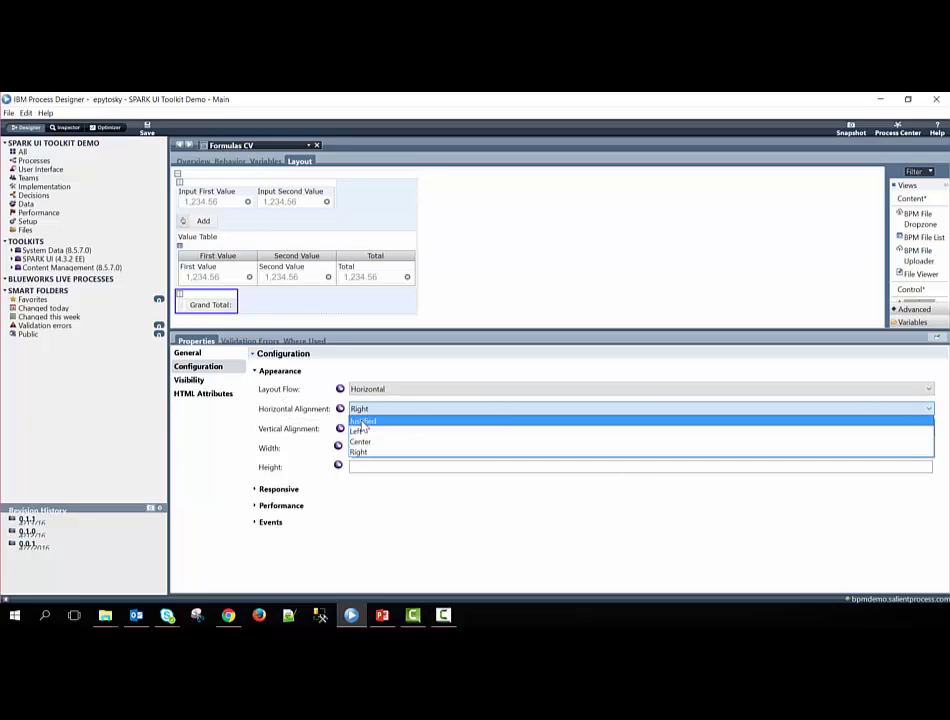
pyautogui.click(362, 451)
pyautogui.press('F10')
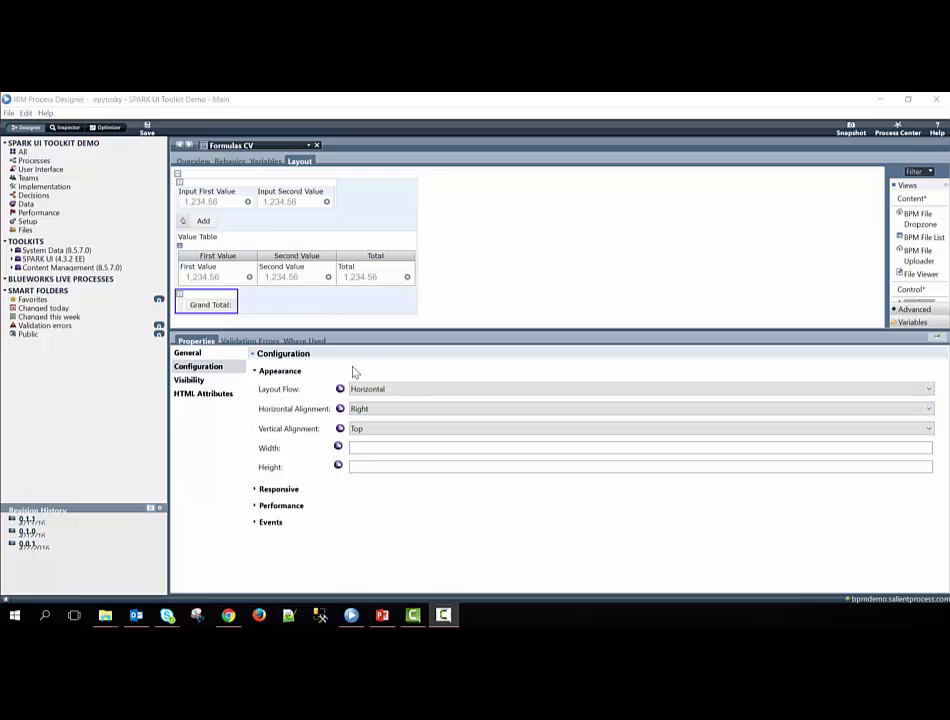